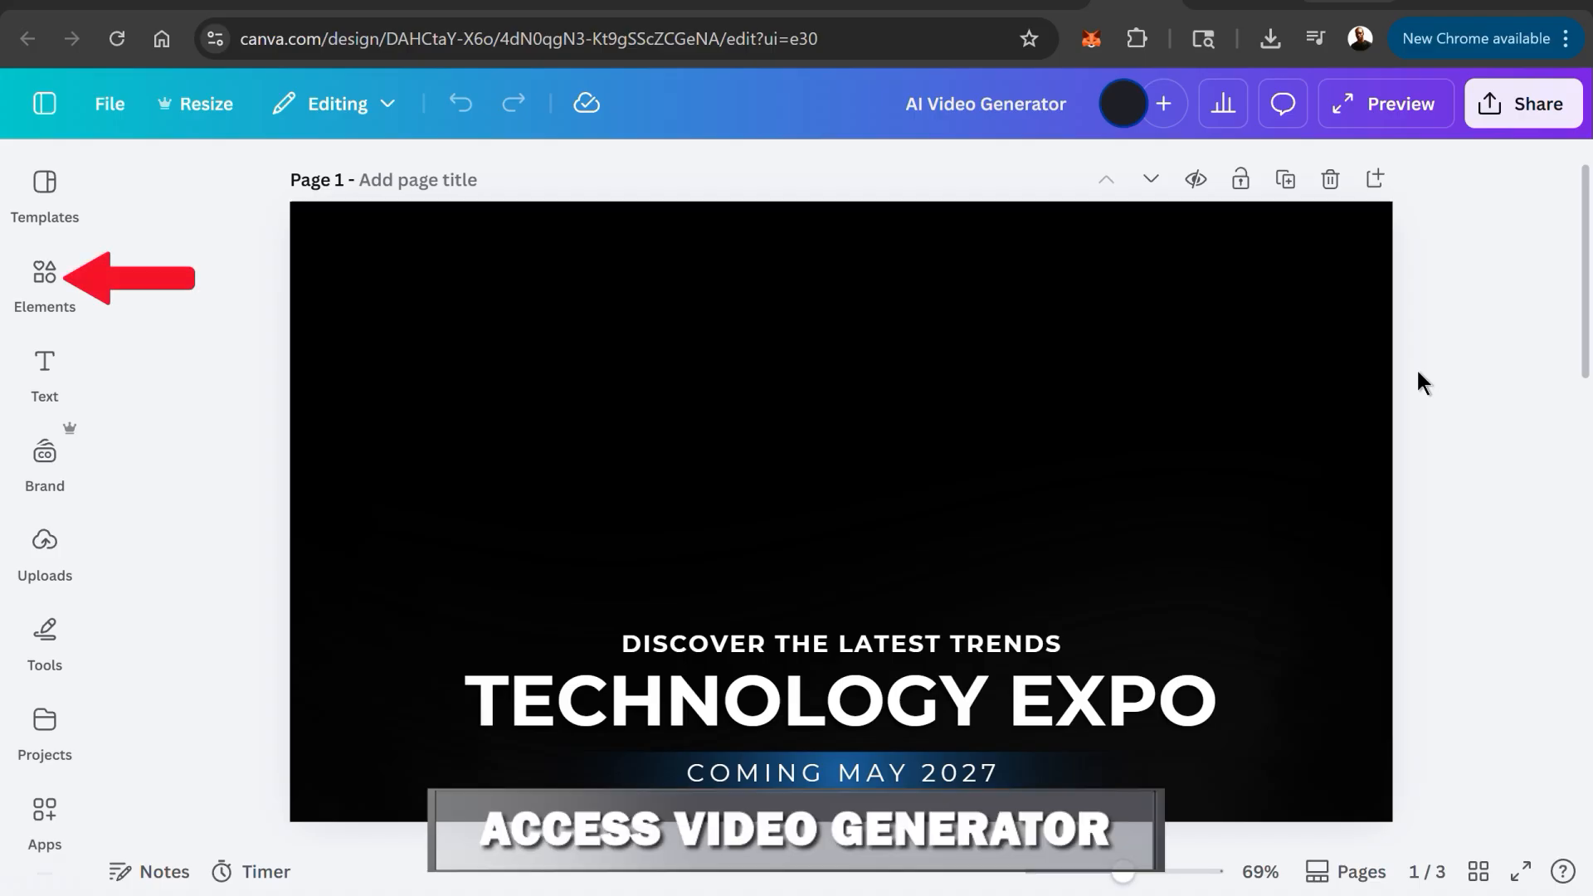
# Step: Generate a video from an Elements prompt: cinematic close-up of futuristic robot's hand touching a glowing holographic interface, soft blue lighting, 4k, hyper-realistic, shallow depth of field
pyautogui.click(73, 297)
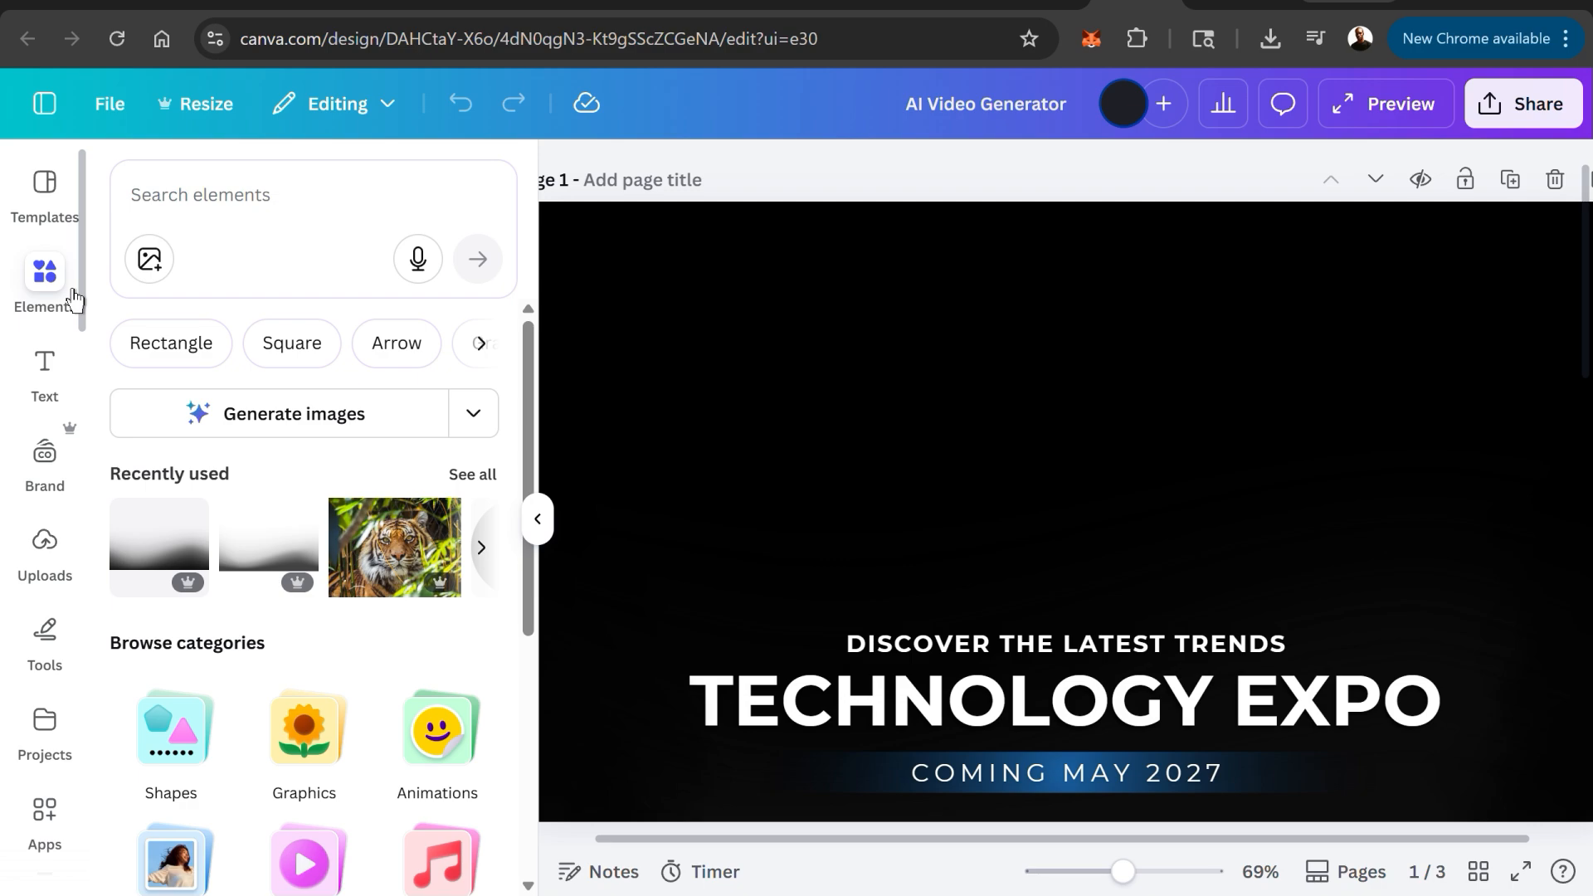
pyautogui.click(190, 202)
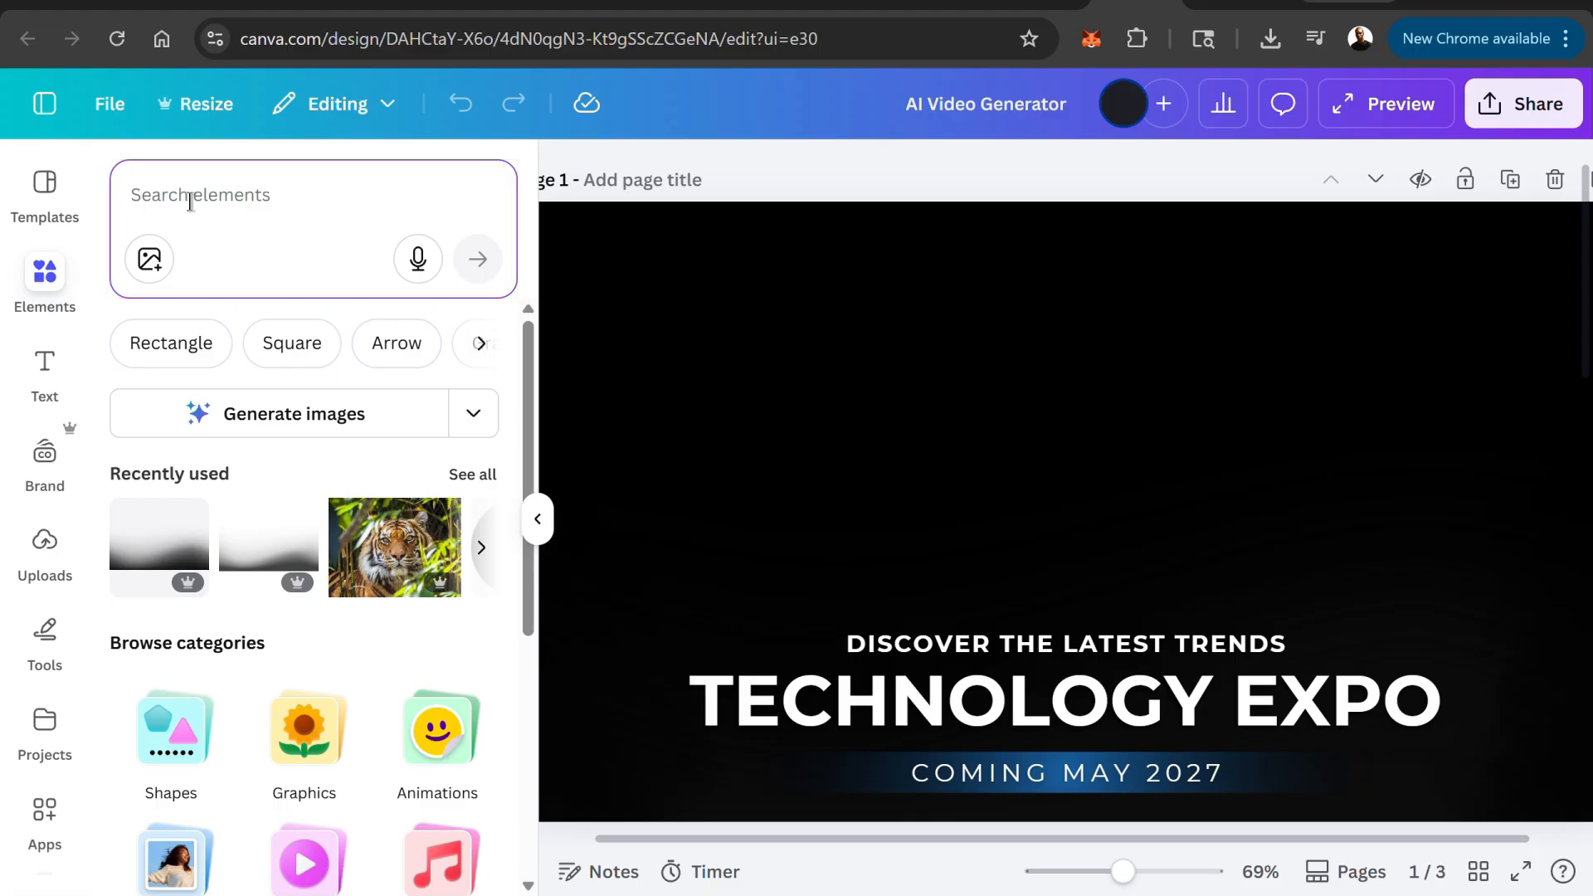
pyautogui.write('A cinematic,')
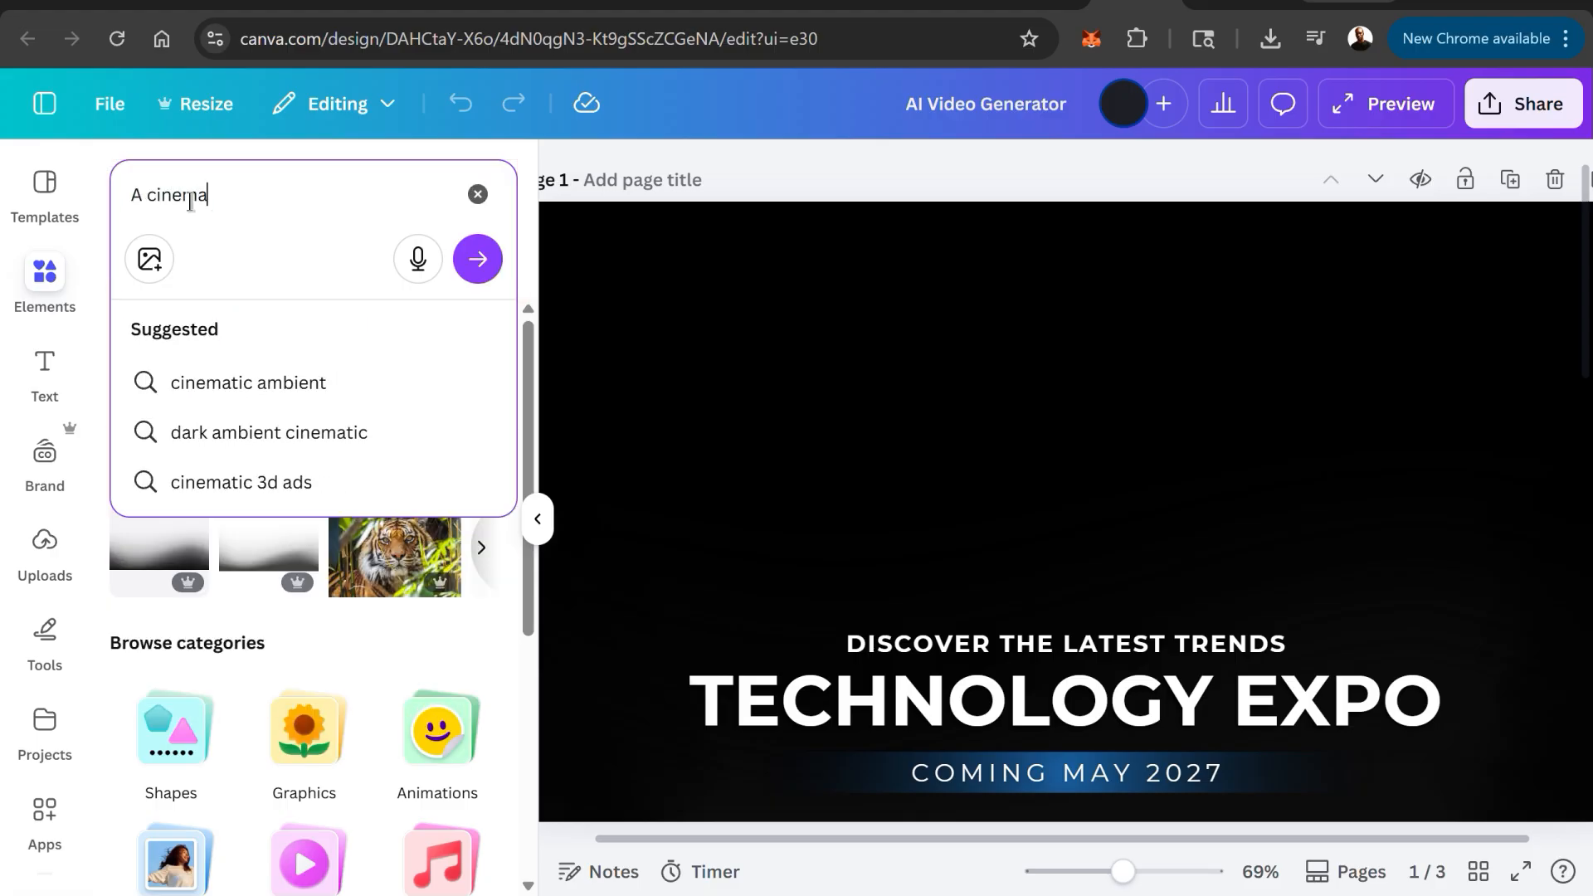
pyautogui.write(' close-u')
pyautogui.write('ept')
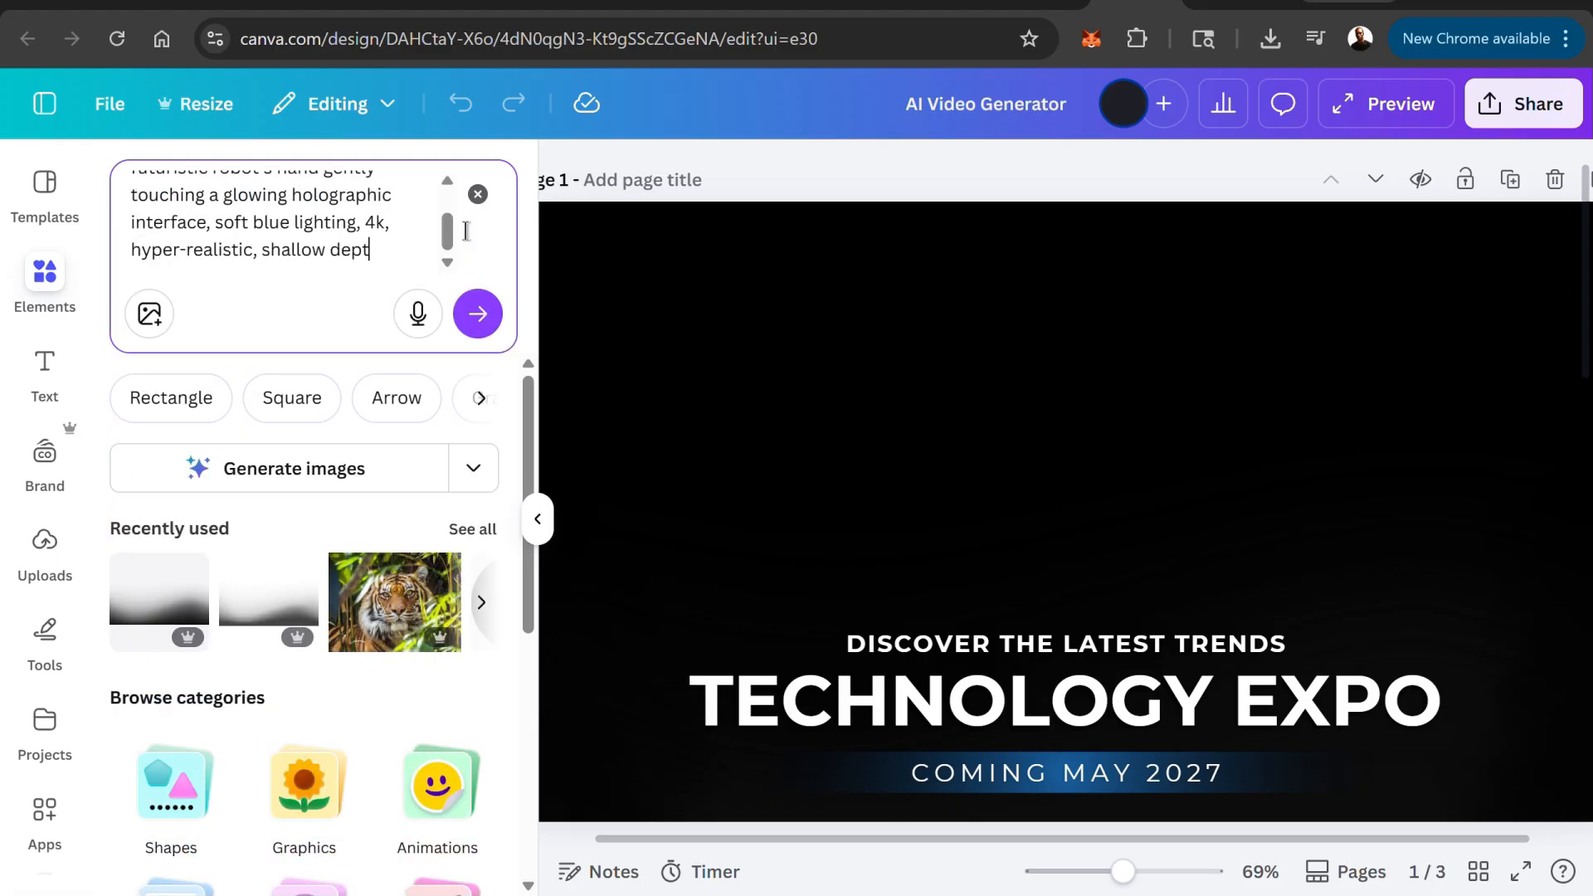
pyautogui.write('h of field.')
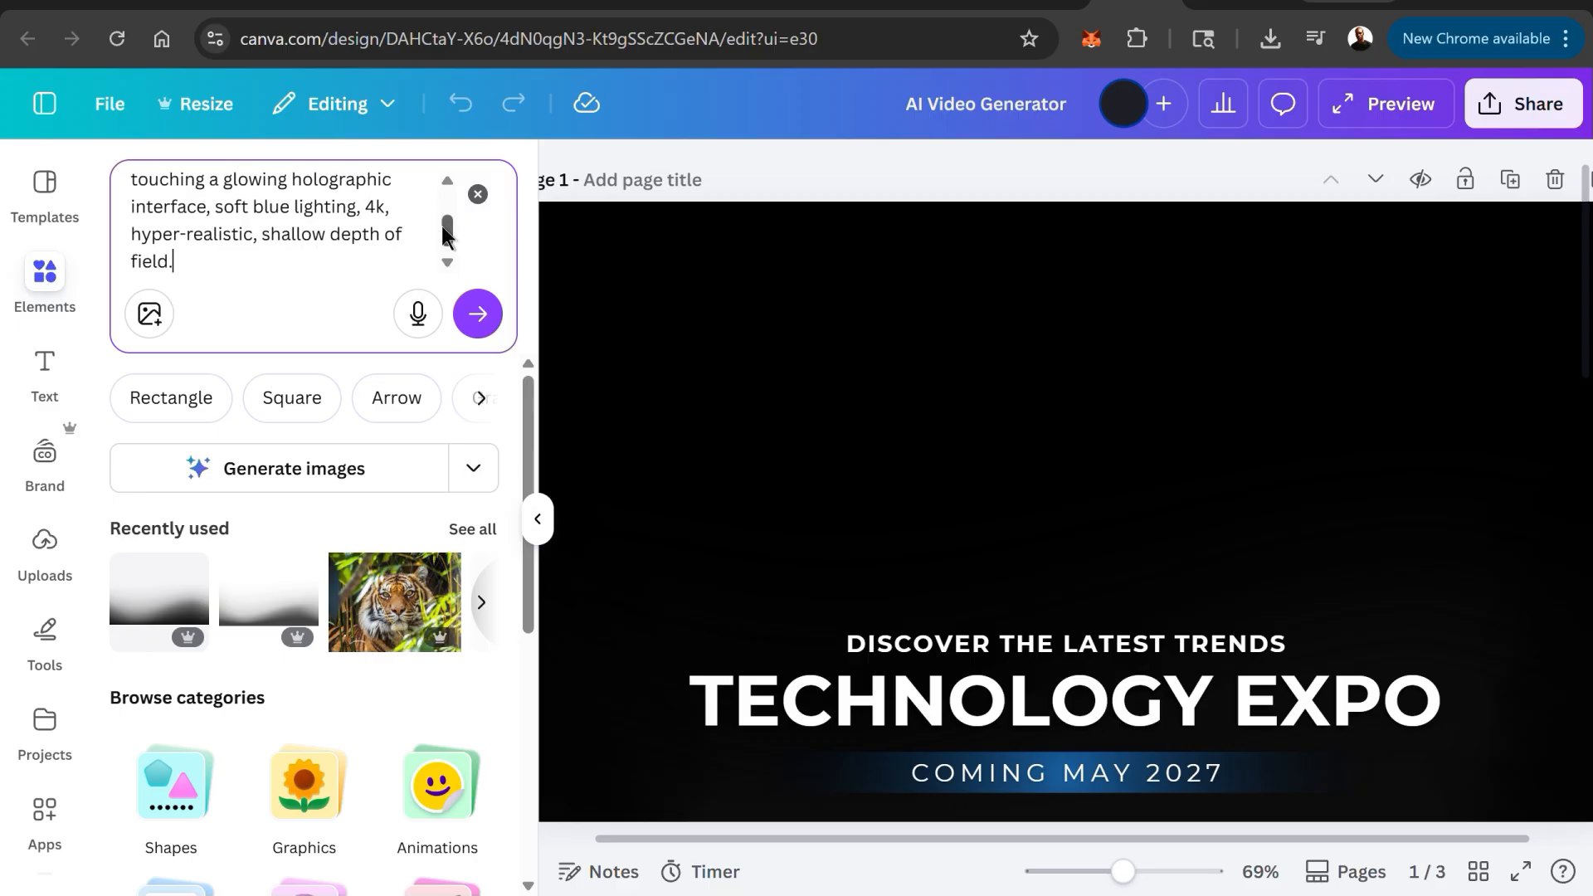
pyautogui.moveTo(446, 230); pyautogui.dragTo(446, 199)
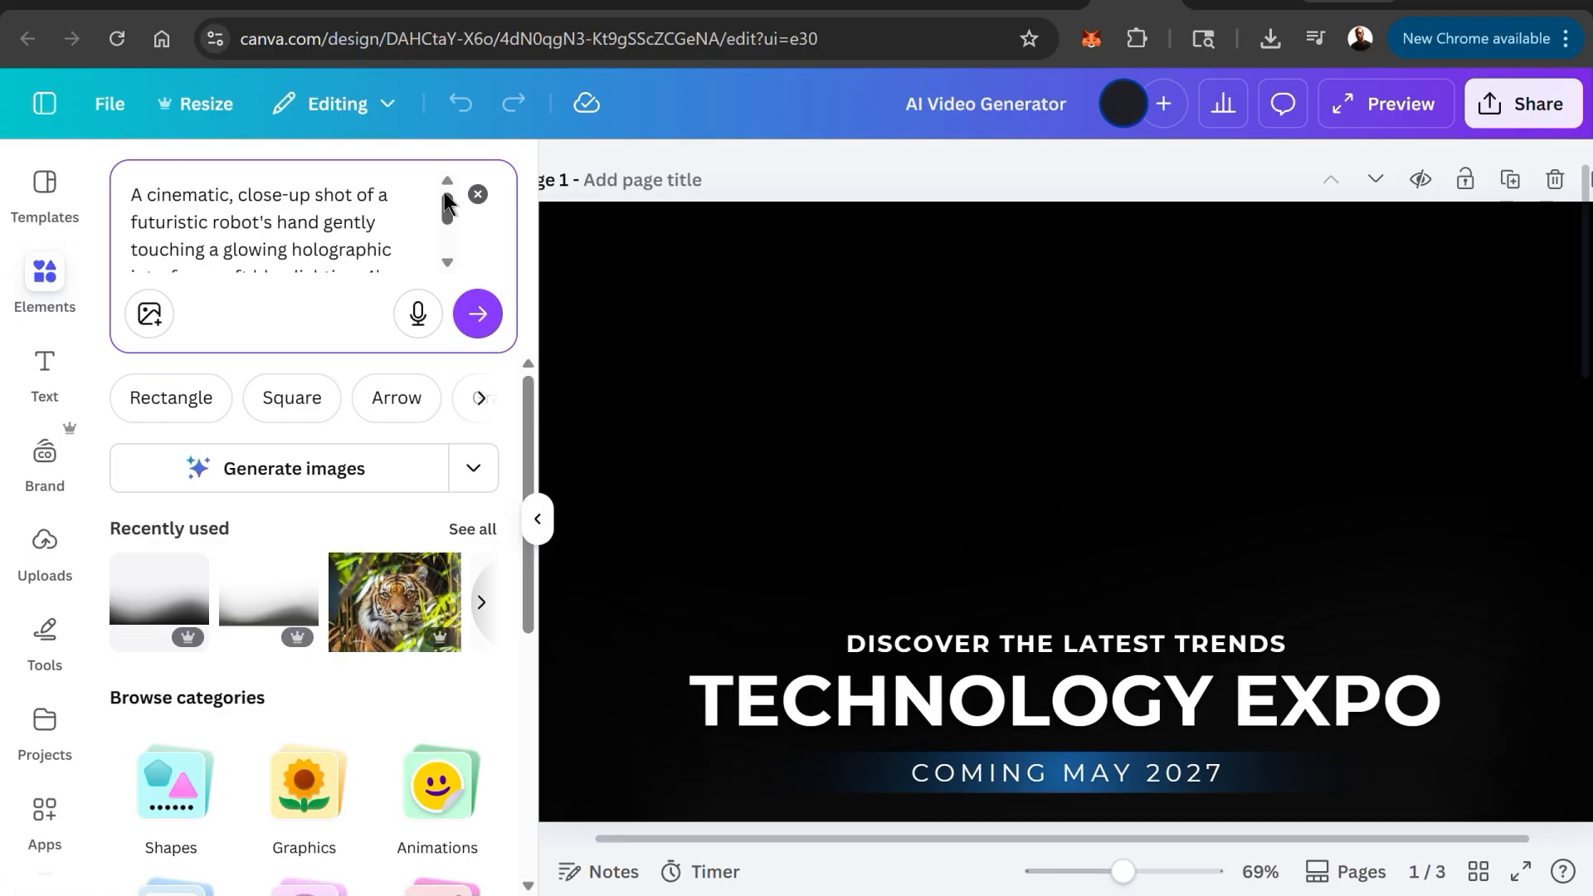
pyautogui.moveTo(445, 201); pyautogui.dragTo(428, 222)
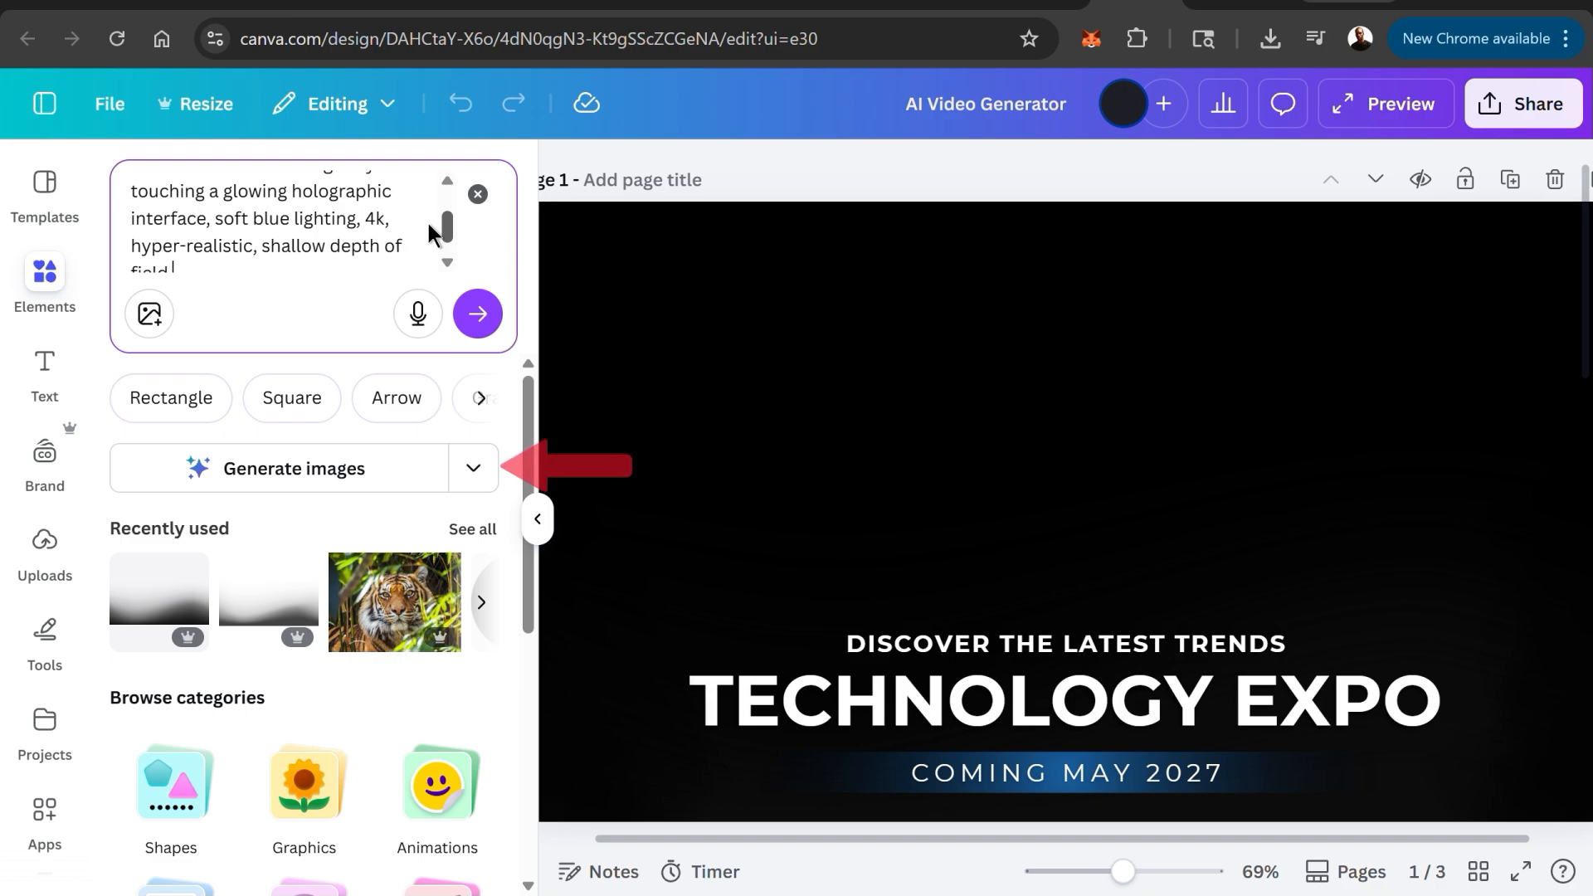
pyautogui.scroll(-1, 427, 230)
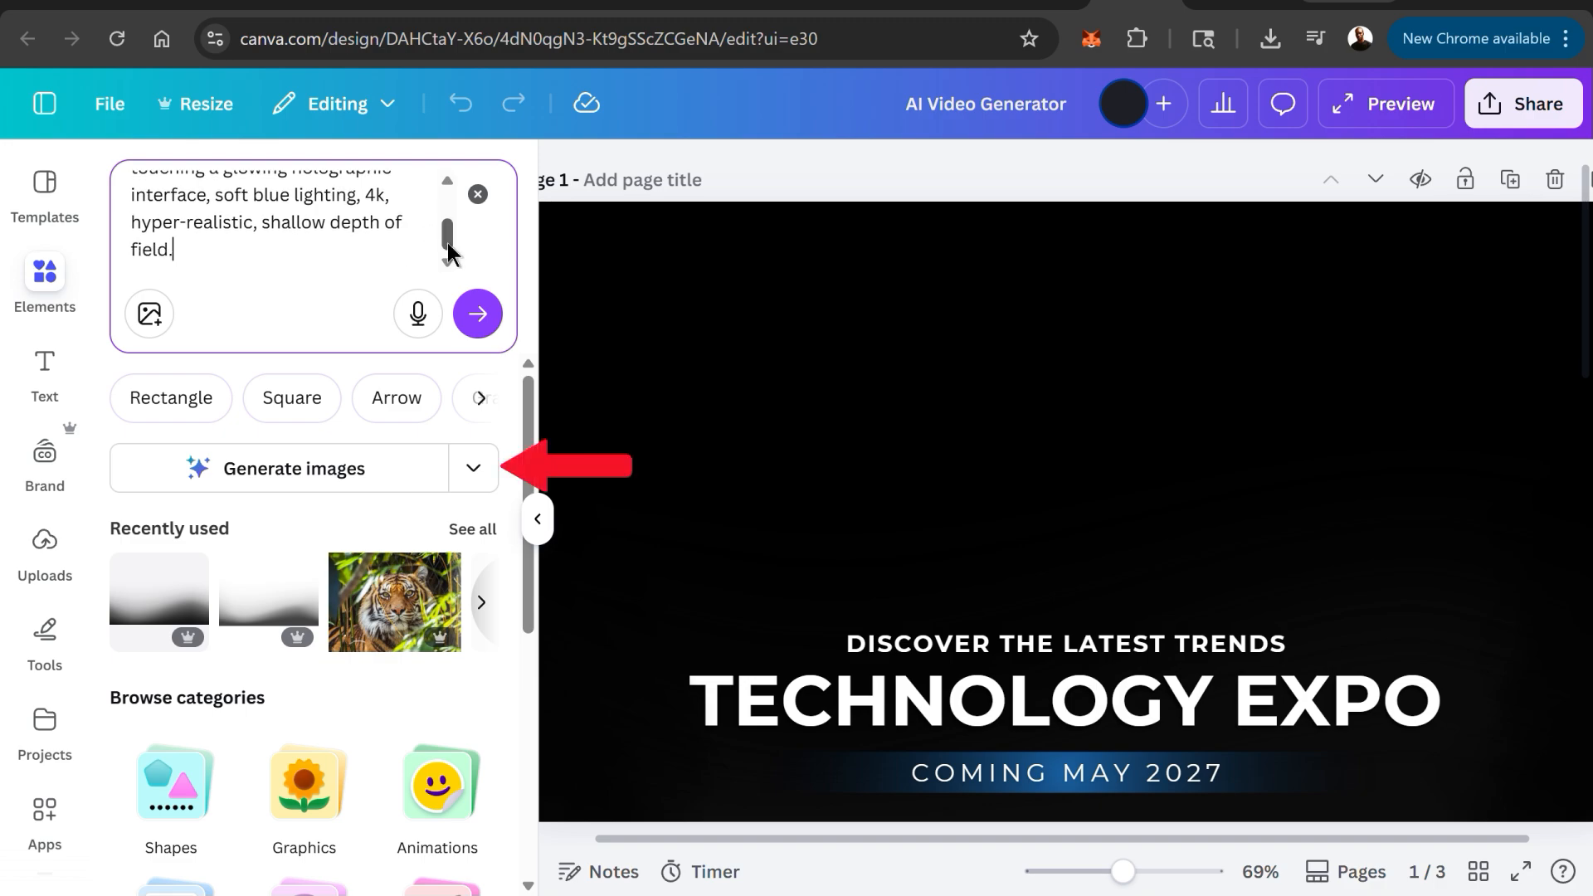
pyautogui.click(473, 471)
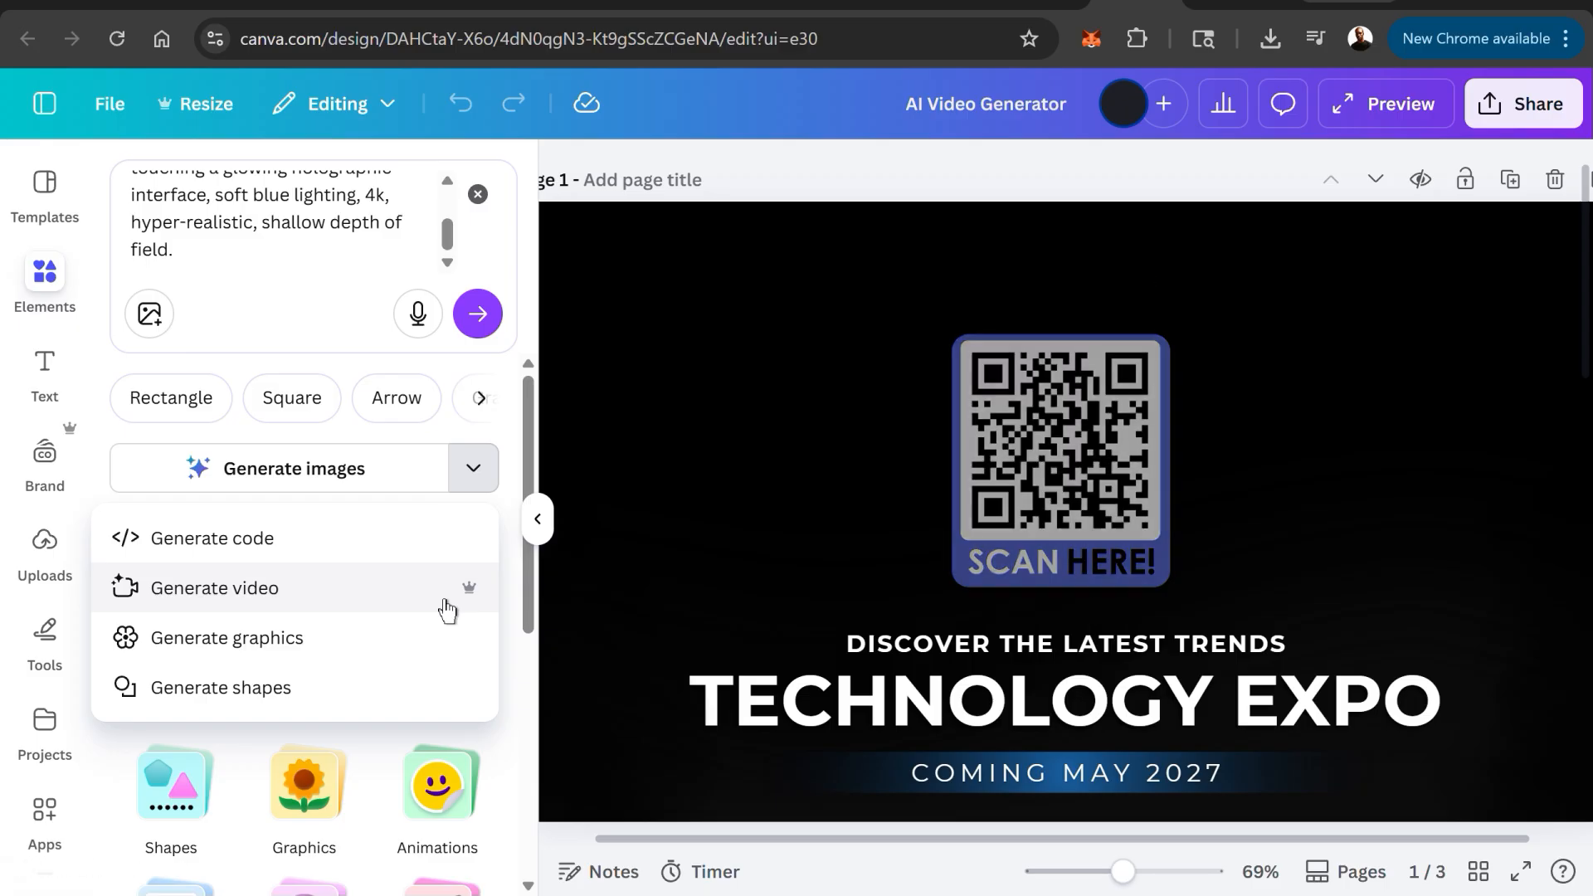
pyautogui.click(229, 591)
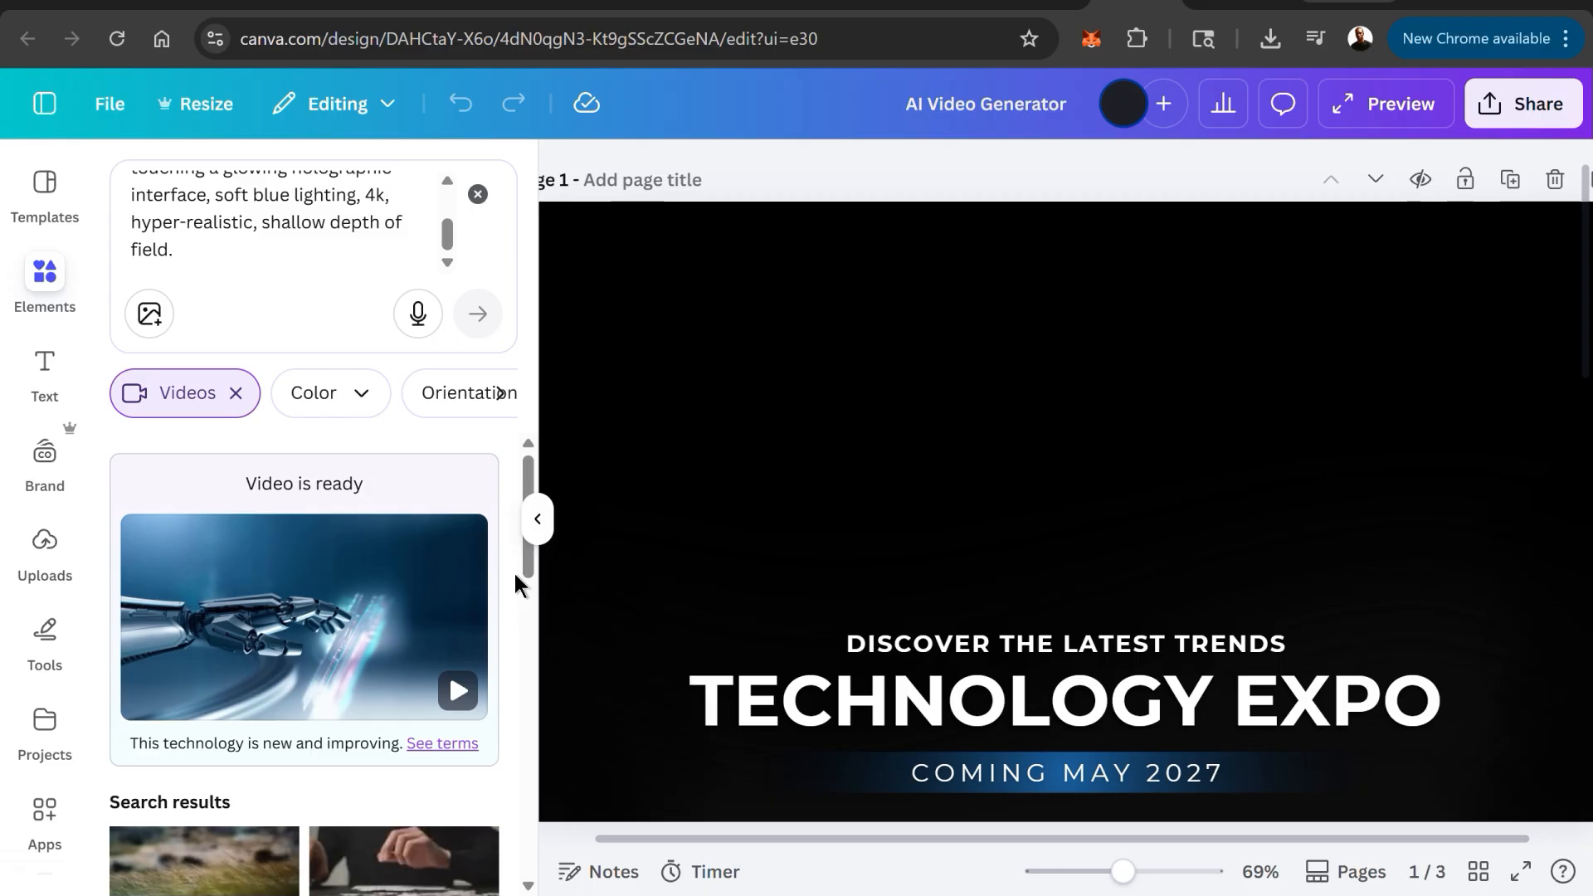
# Step: View the options available for the generated robot-hand video
pyautogui.moveTo(439, 689)
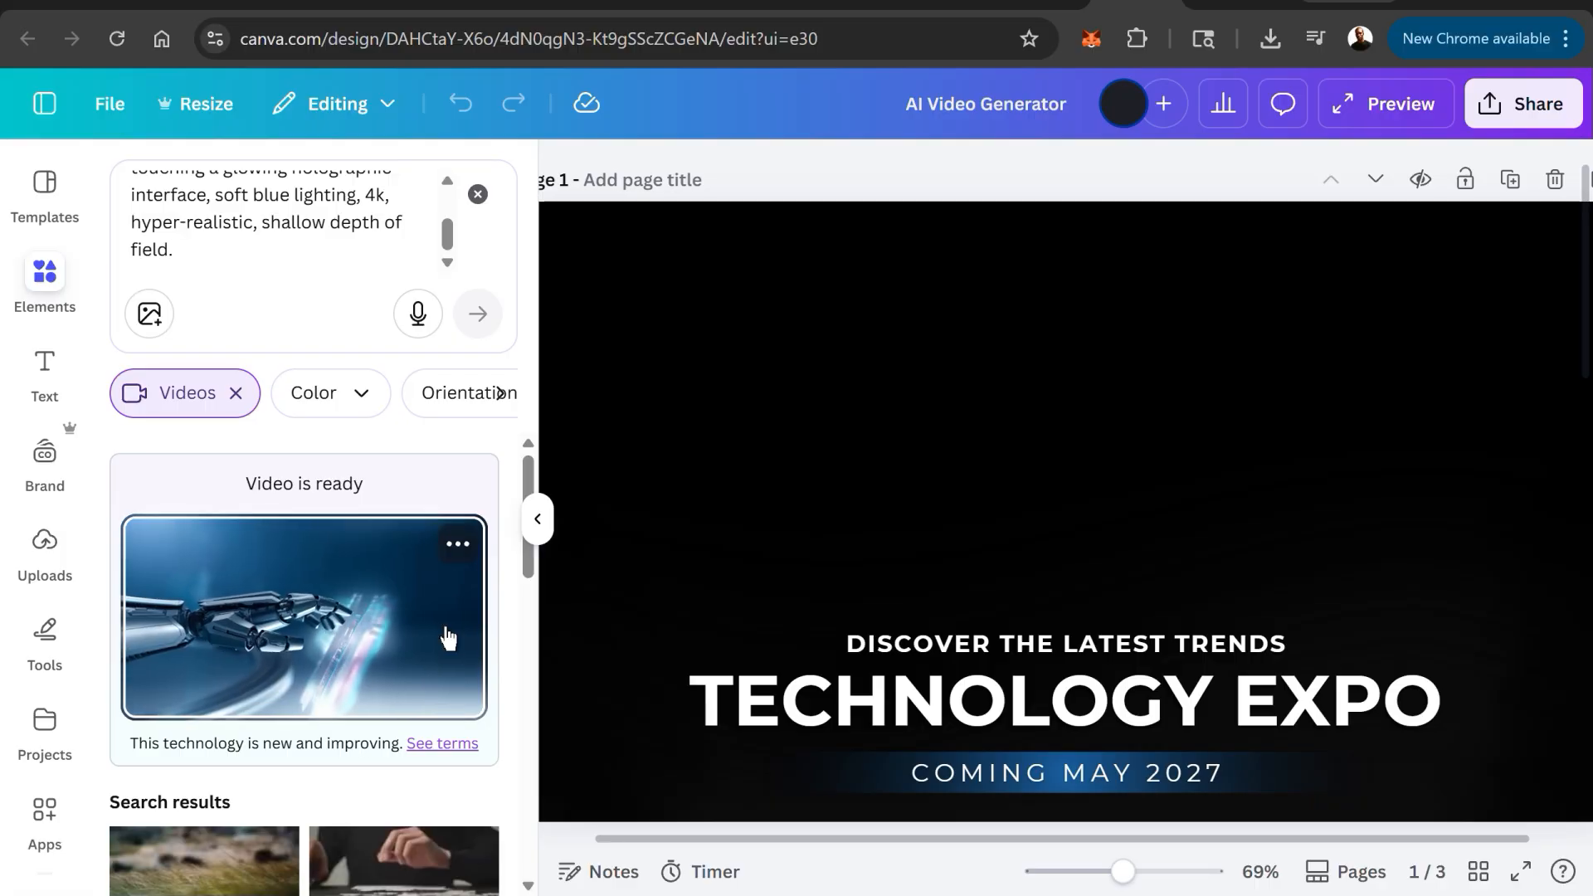
pyautogui.click(458, 544)
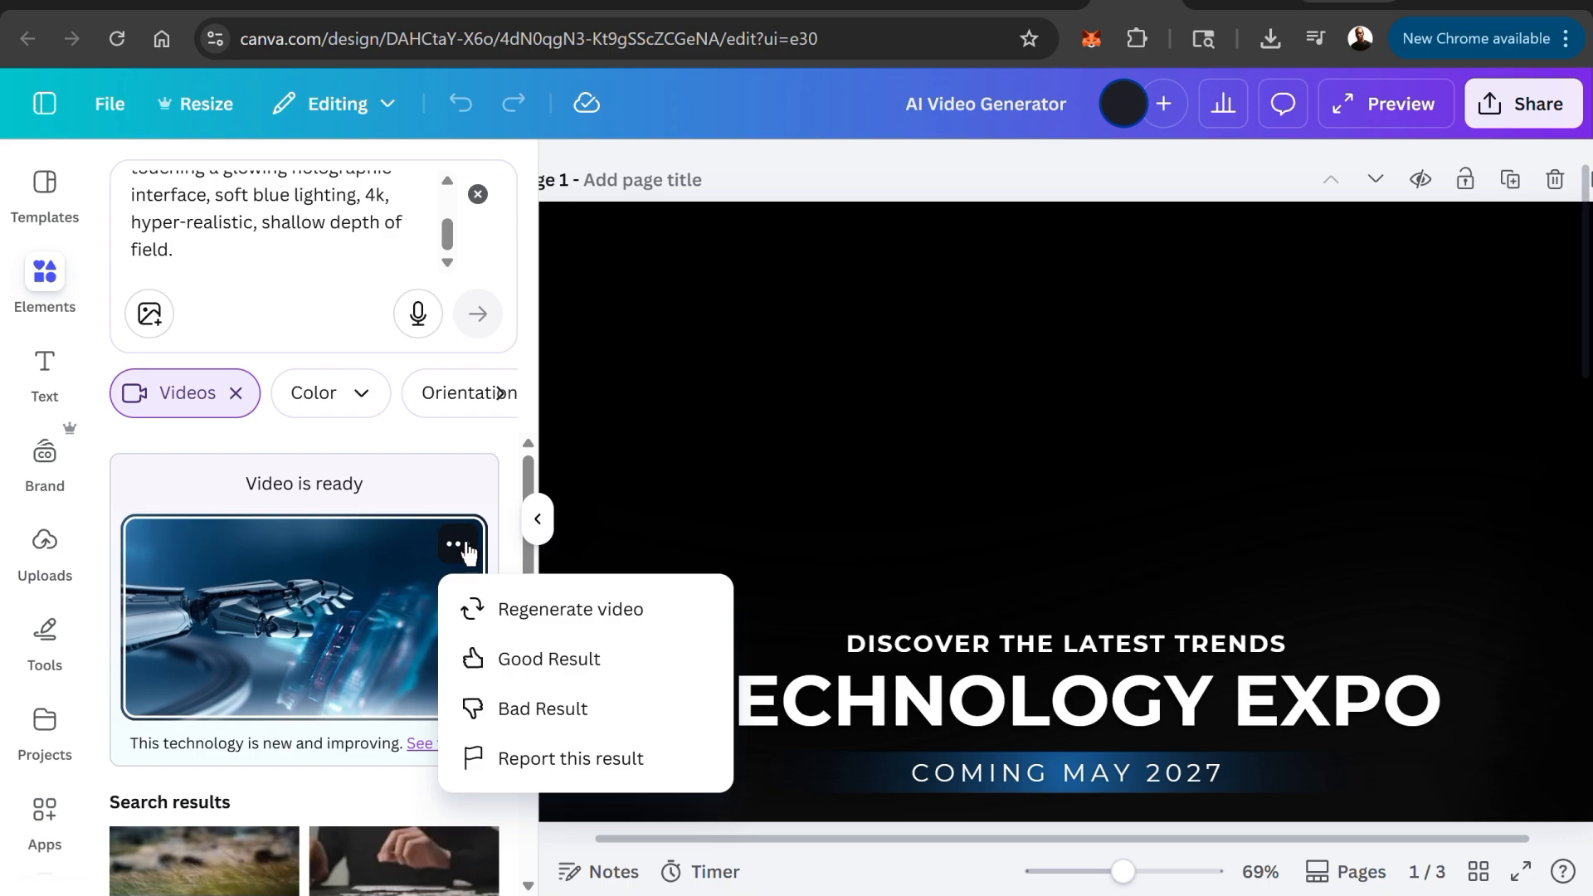
pyautogui.click(461, 547)
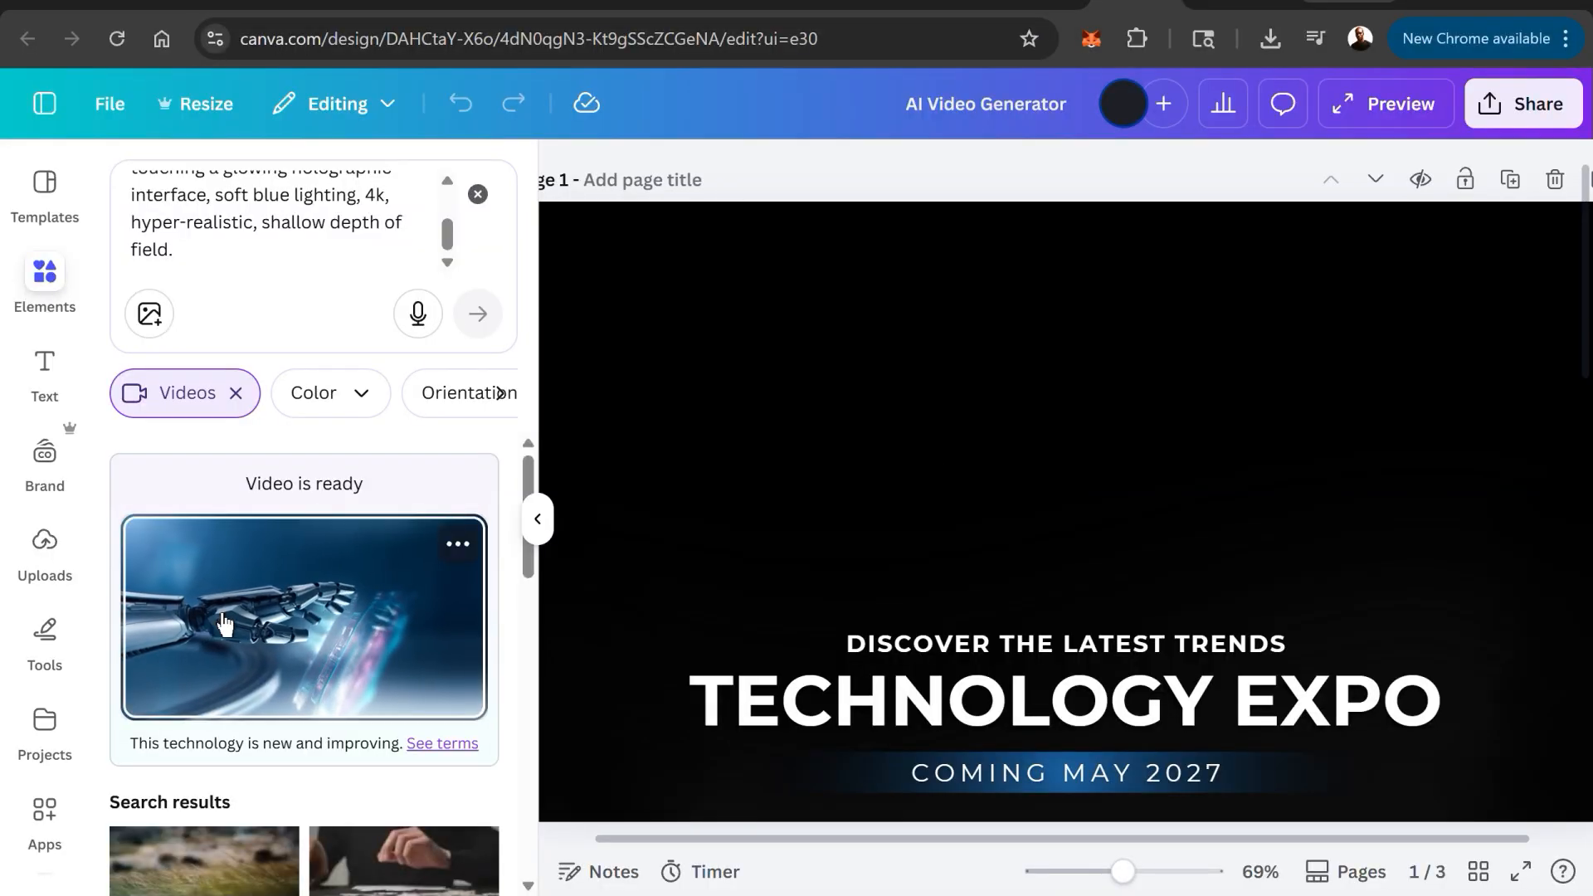
# Step: Add the generated robot-hand video to the Technology Expo page and adjust its size and placement
pyautogui.click(262, 628)
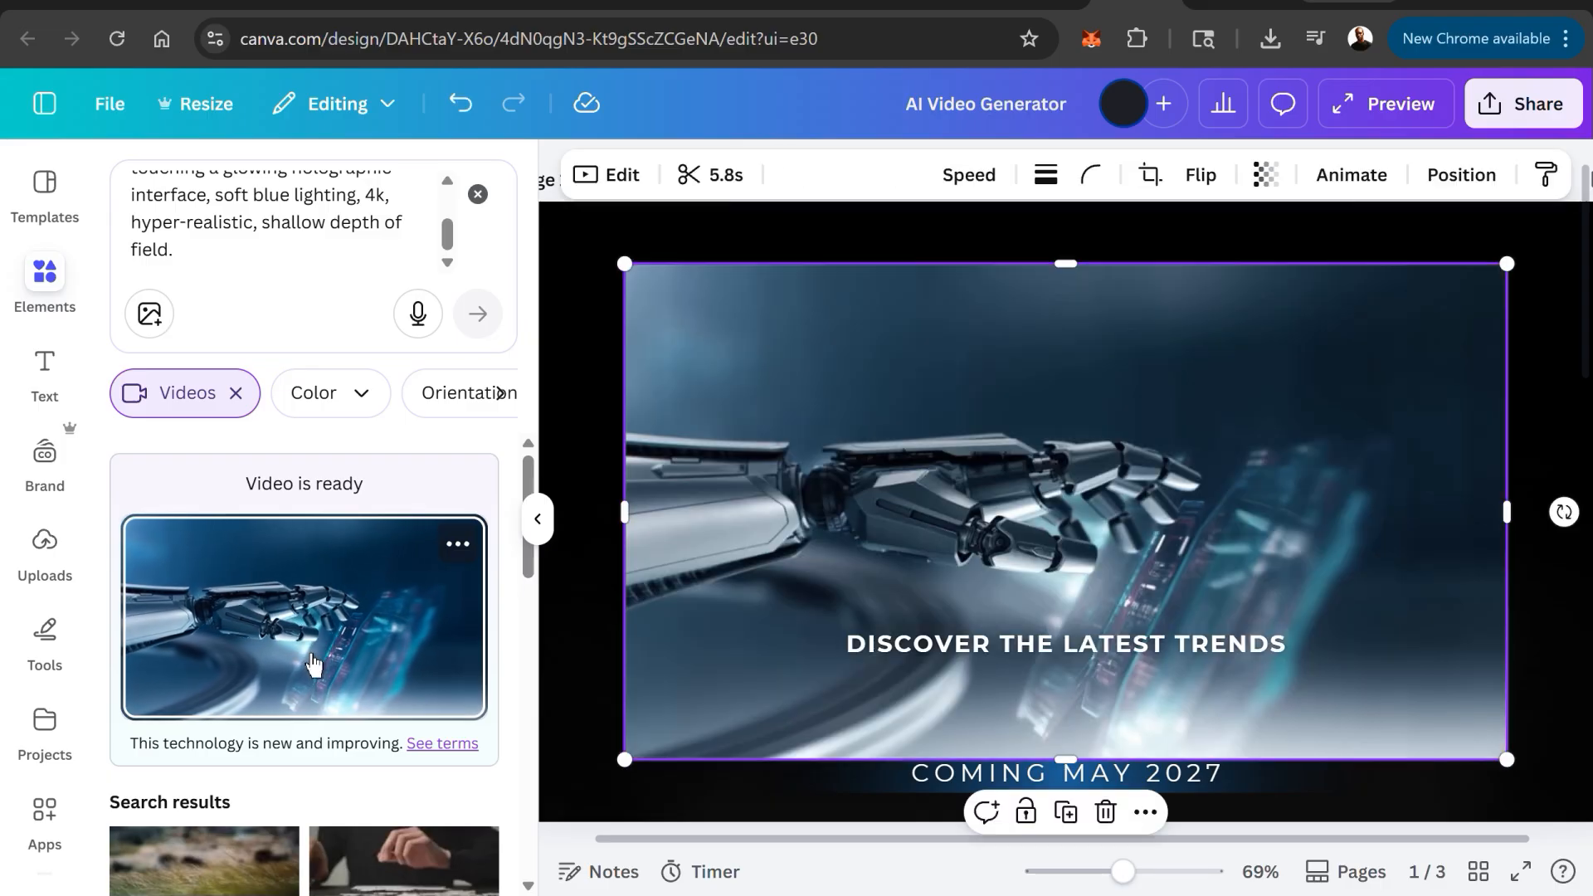
pyautogui.moveTo(988, 422); pyautogui.dragTo(983, 362)
pyautogui.moveTo(619, 697); pyautogui.dragTo(840, 548)
pyautogui.moveTo(1180, 319); pyautogui.dragTo(1046, 352)
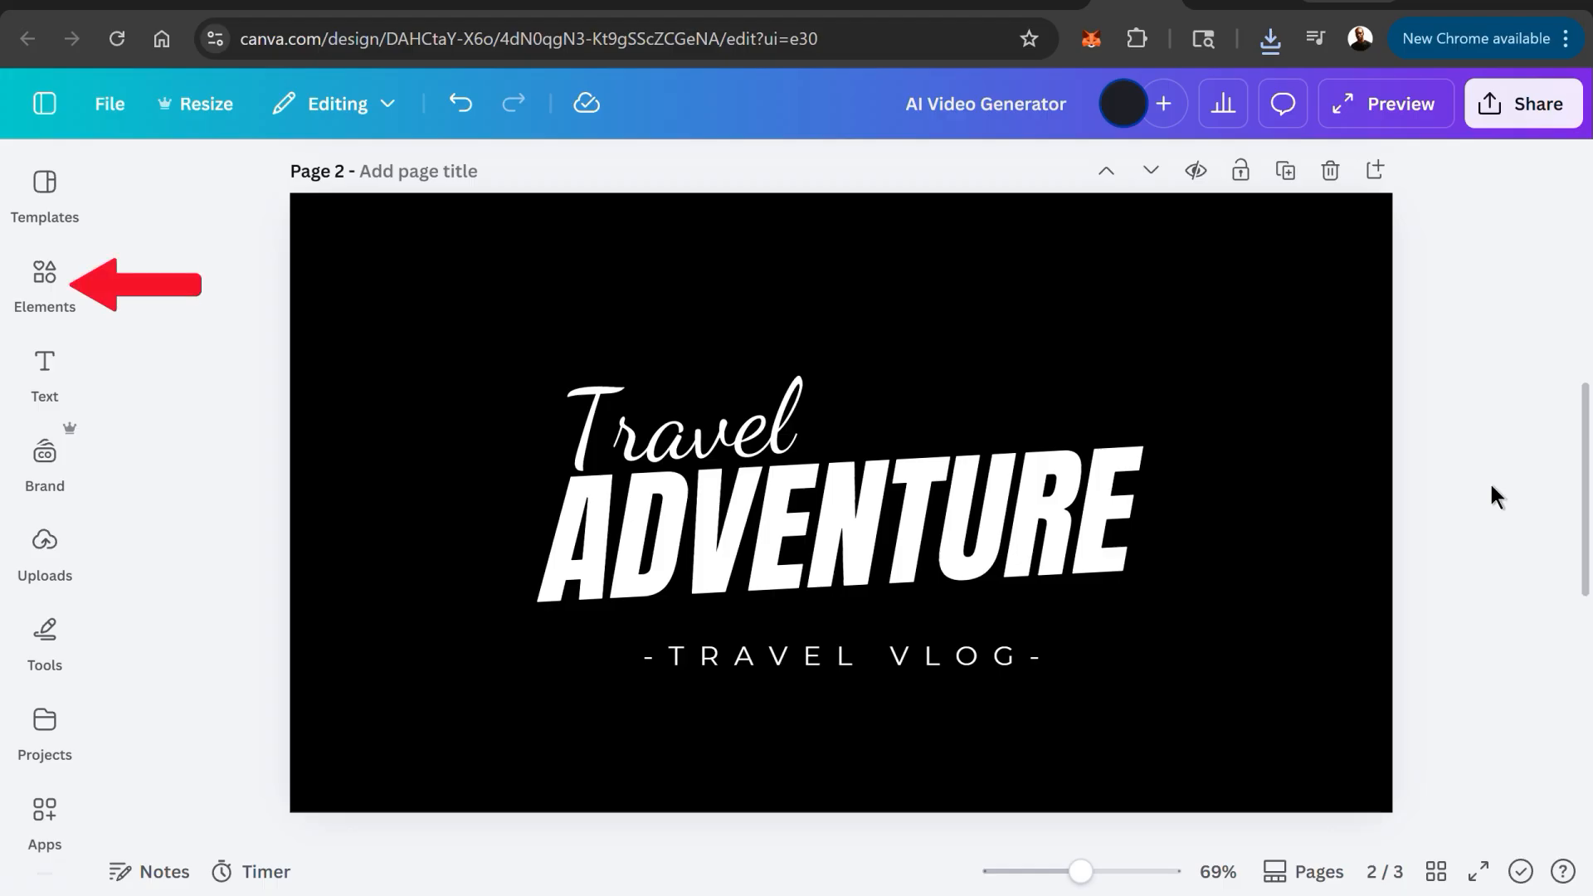
# Step: Generate a video from an Elements prompt: peaceful aerial drone shot, misty pine forest at sunrise, golden light through trees, slow camera pan, photorealistic, 8k resolution
pyautogui.click(41, 295)
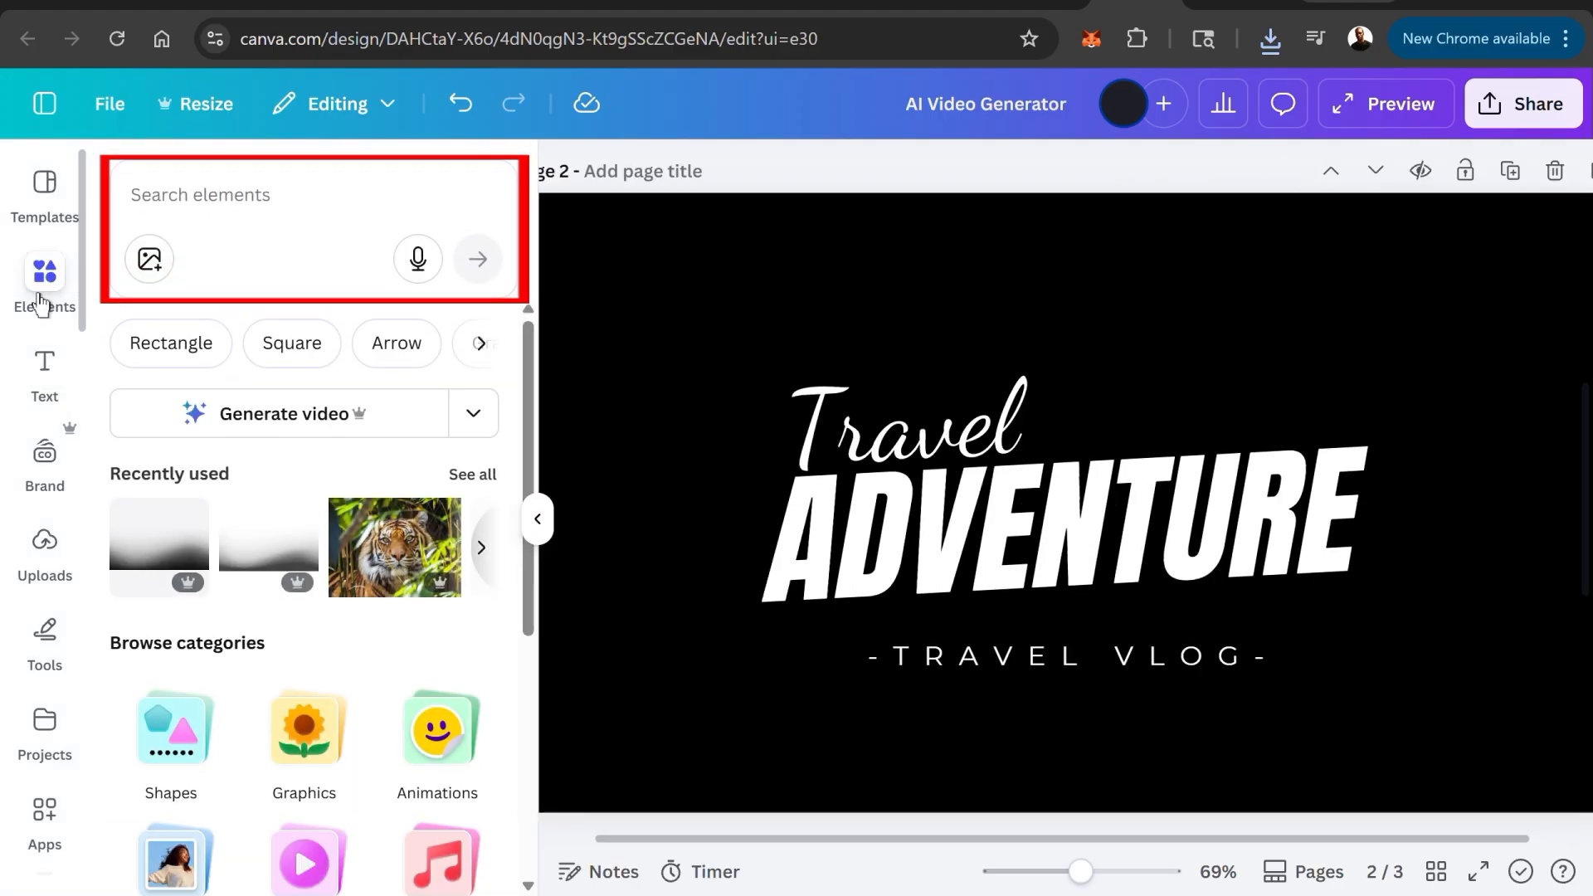
pyautogui.click(311, 234)
pyautogui.write('A peach')
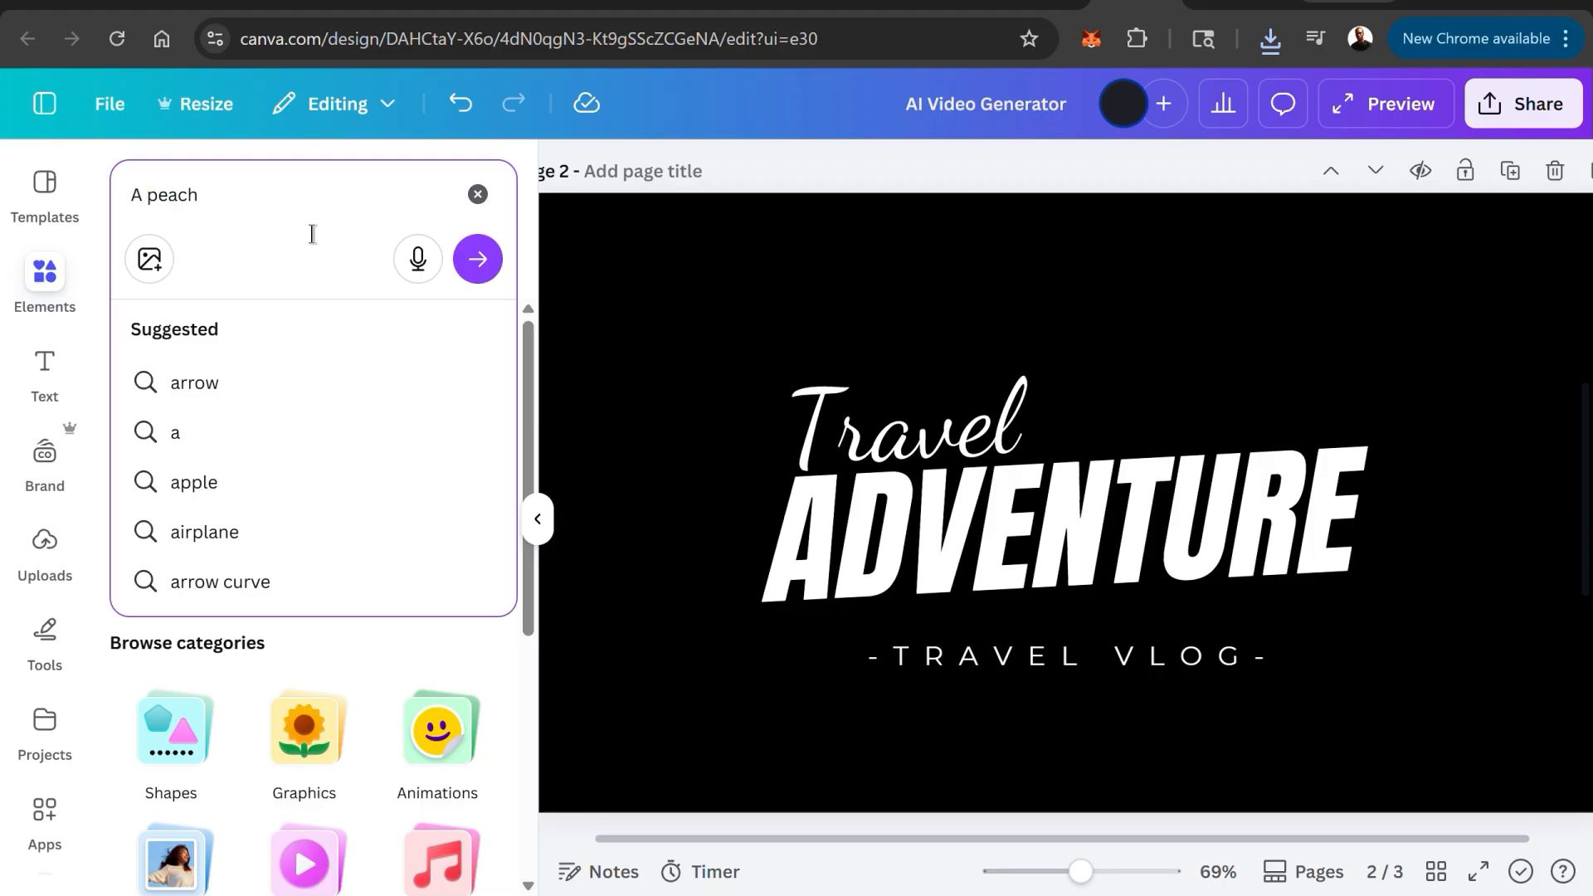
pyautogui.press('BackSpace')
pyautogui.write('eful aerial drone s')
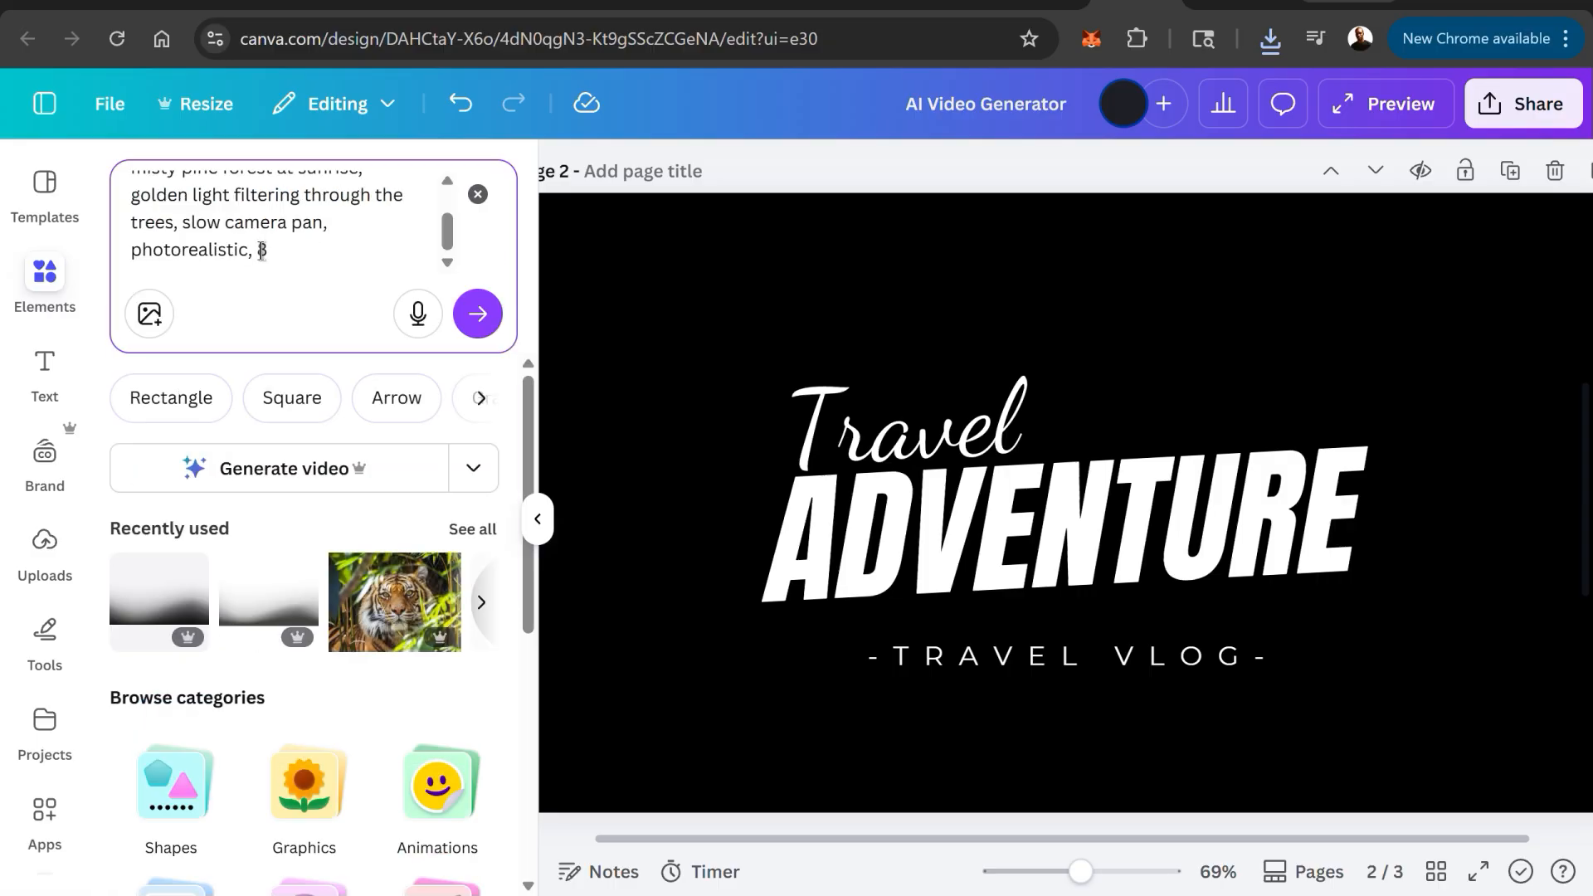
pyautogui.write('k resolution.')
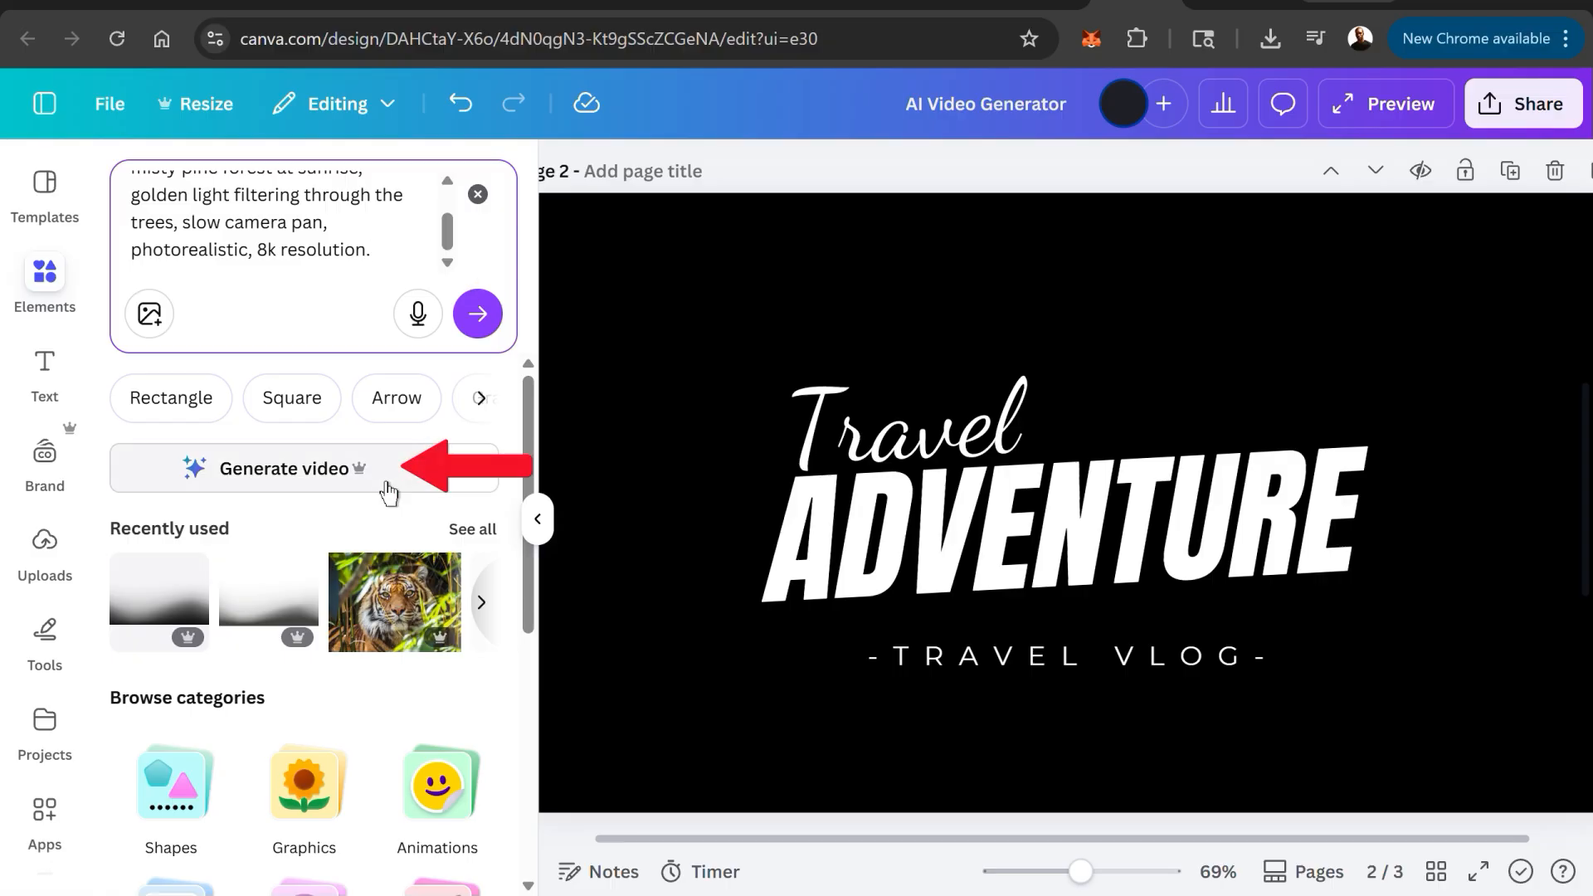
pyautogui.click(289, 491)
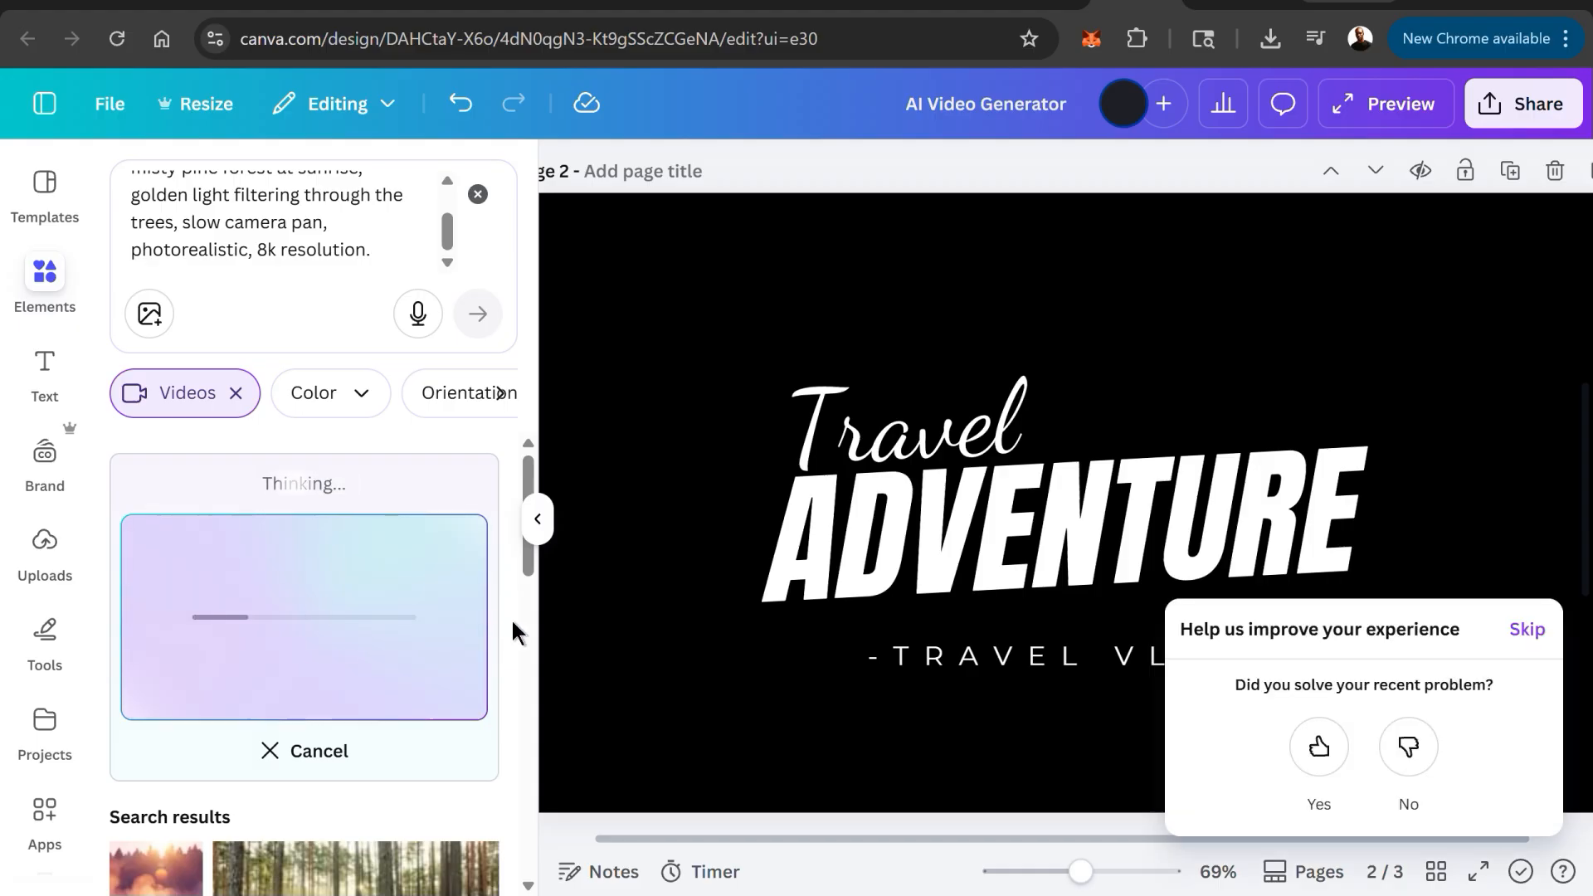
pyautogui.click(1522, 630)
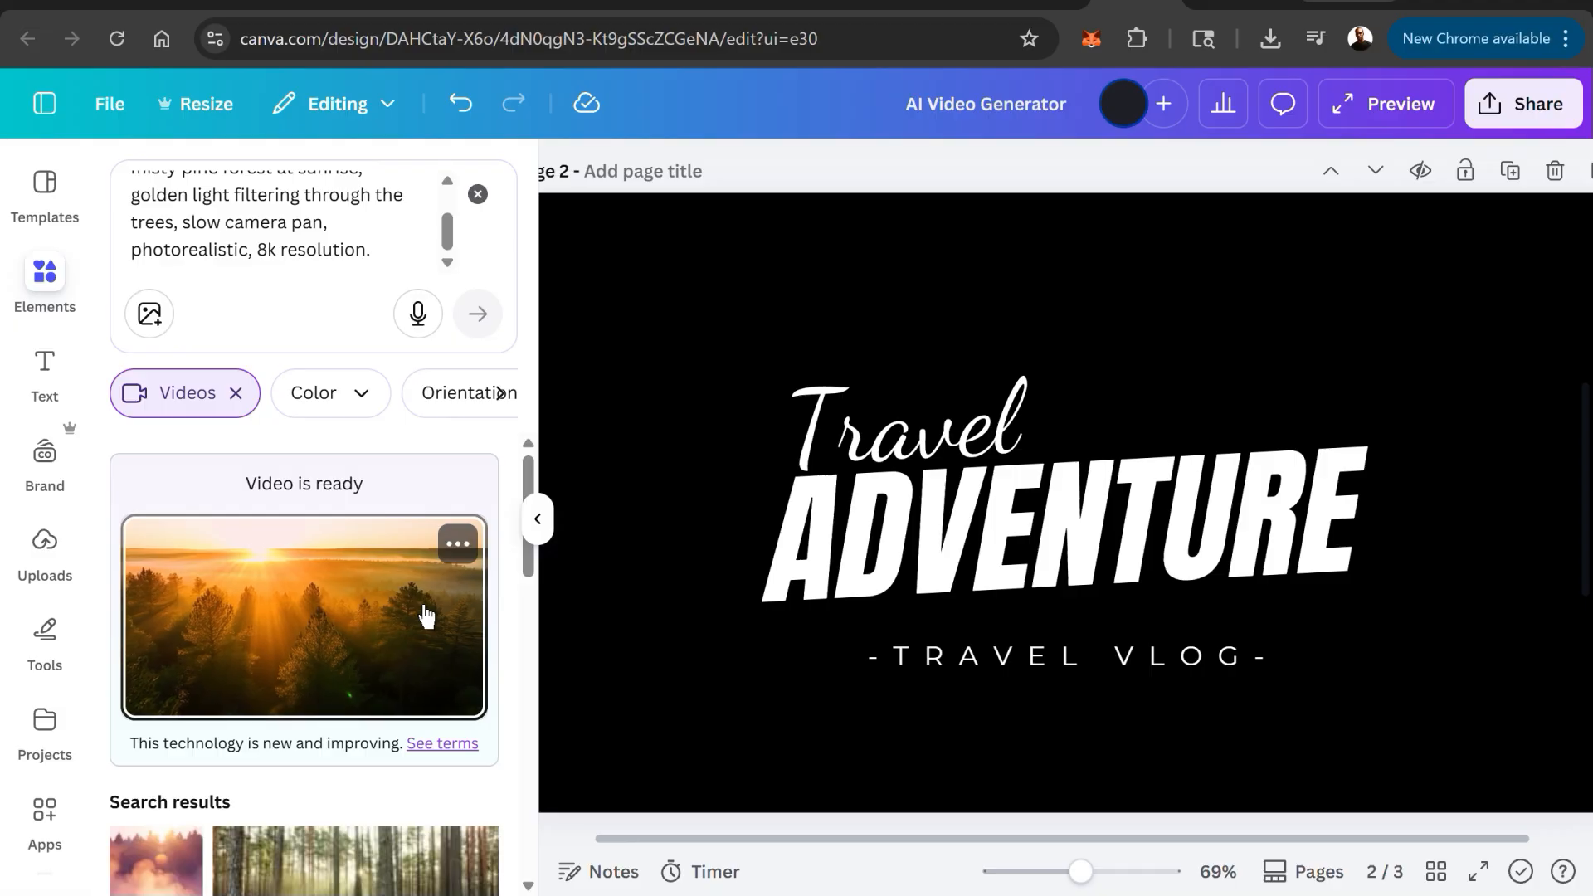
# Step: Add the generated forest video to the Travel Adventure page and enlarge it to fill the whole page behind the title
pyautogui.click(425, 612)
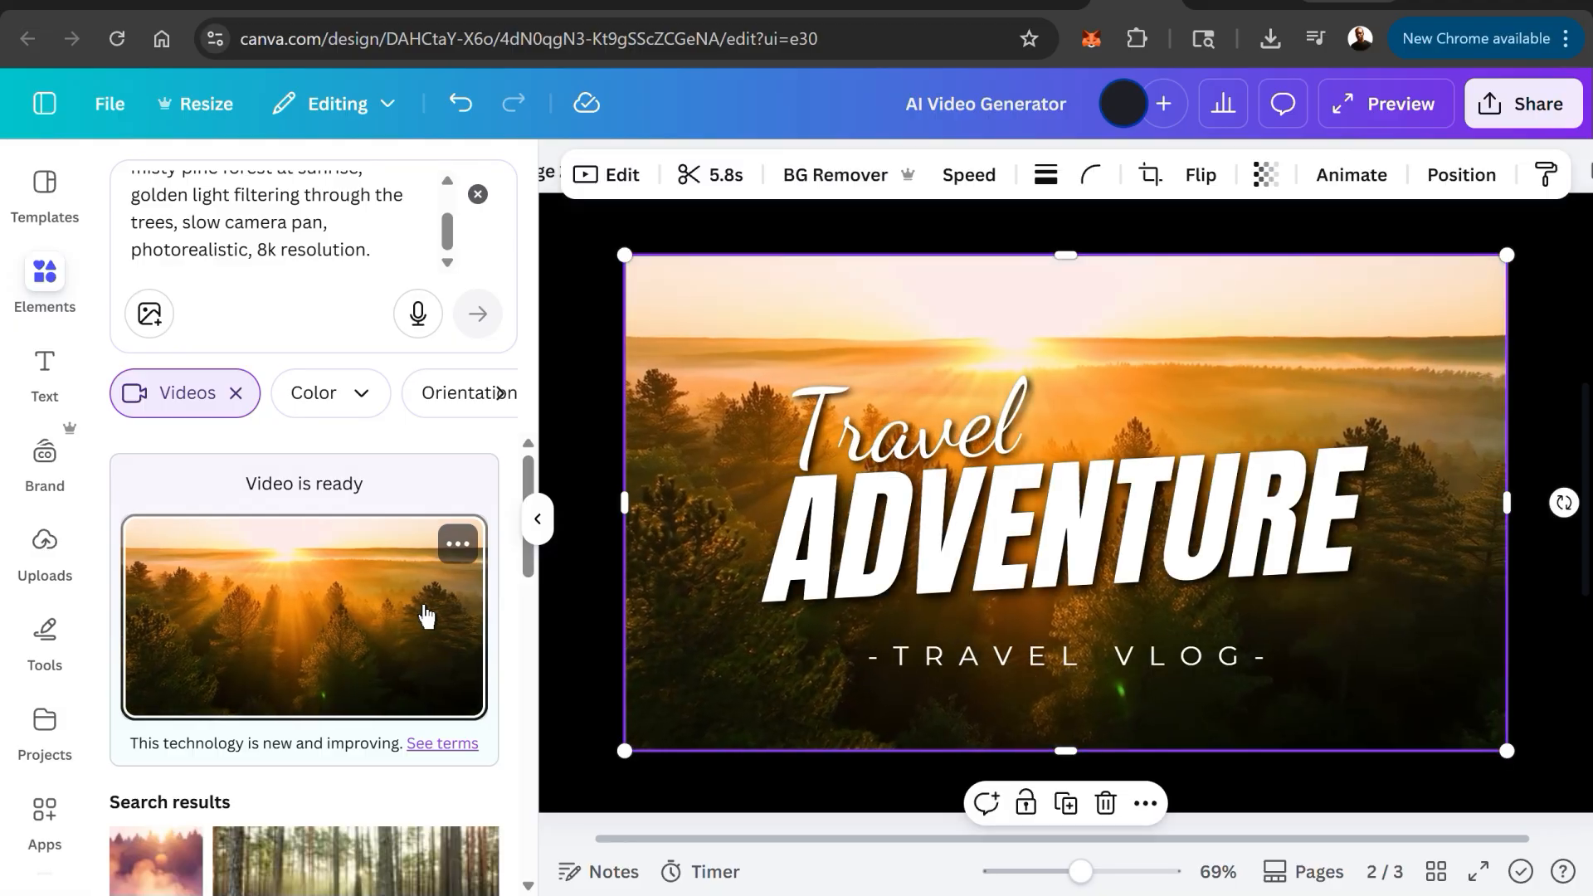
pyautogui.moveTo(737, 636)
pyautogui.mouseDown()
pyautogui.moveTo(771, 641)
pyautogui.moveTo(753, 643)
pyautogui.mouseUp()
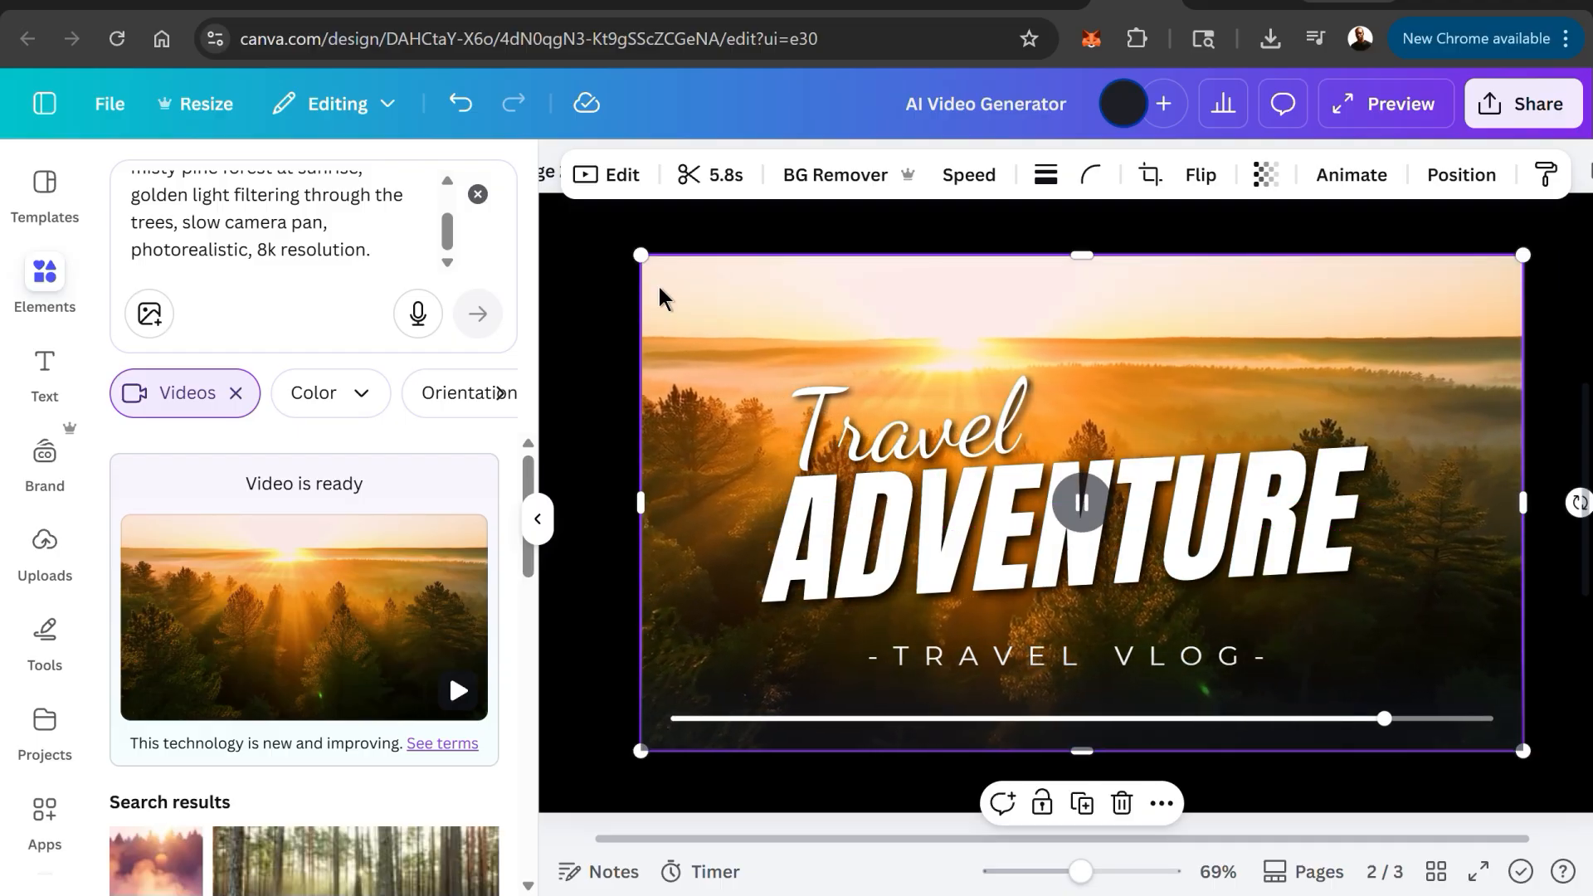
pyautogui.moveTo(642, 258)
pyautogui.mouseDown()
pyautogui.moveTo(661, 266)
pyautogui.moveTo(639, 262)
pyautogui.mouseUp()
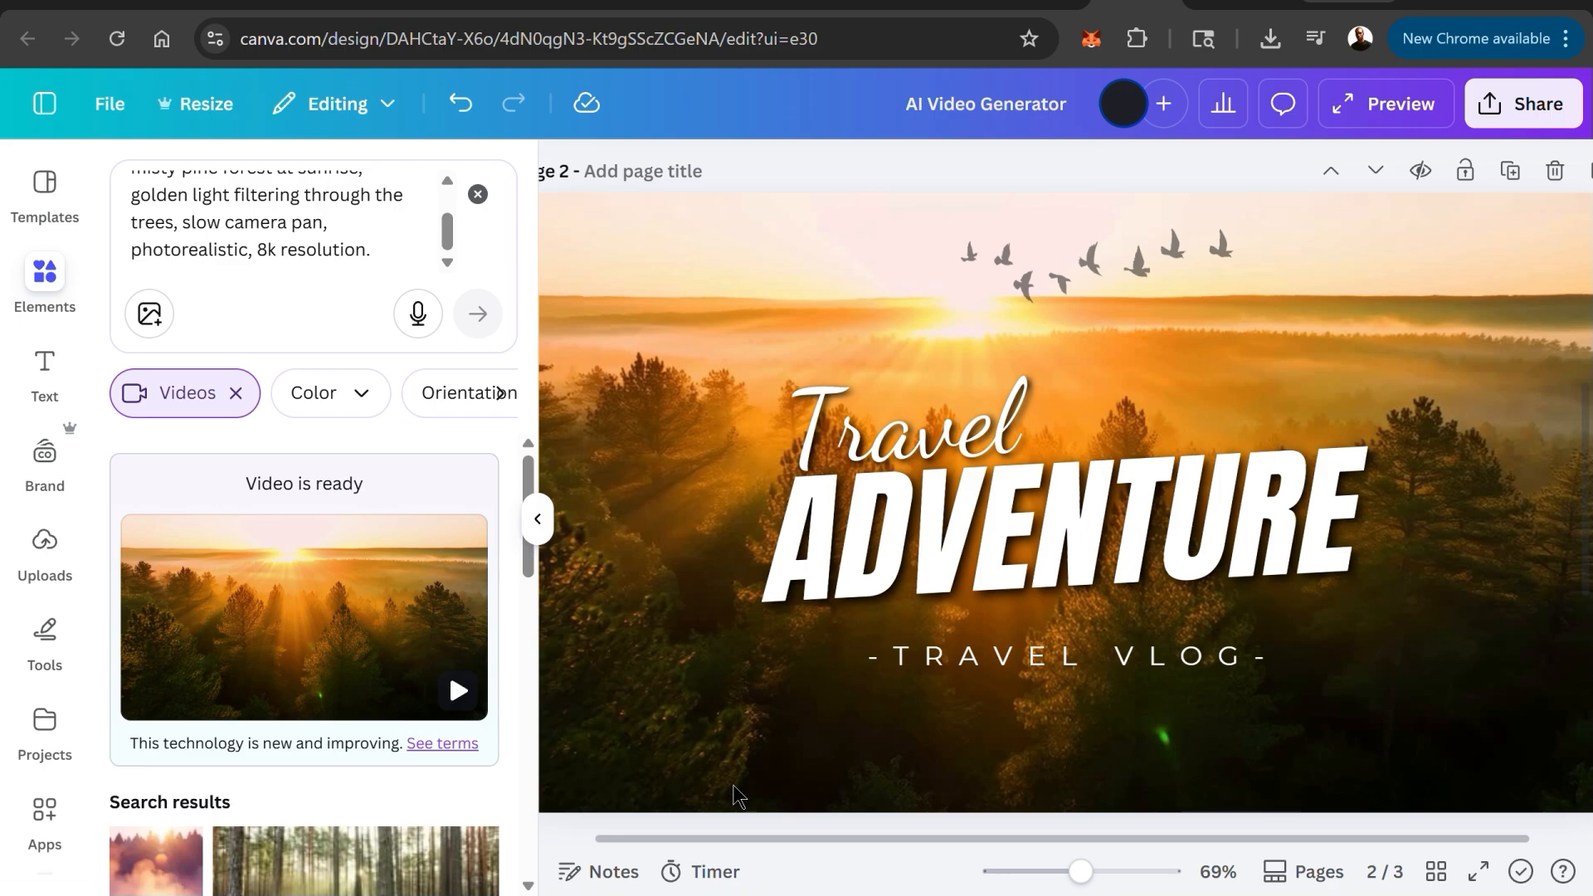
pyautogui.click(538, 519)
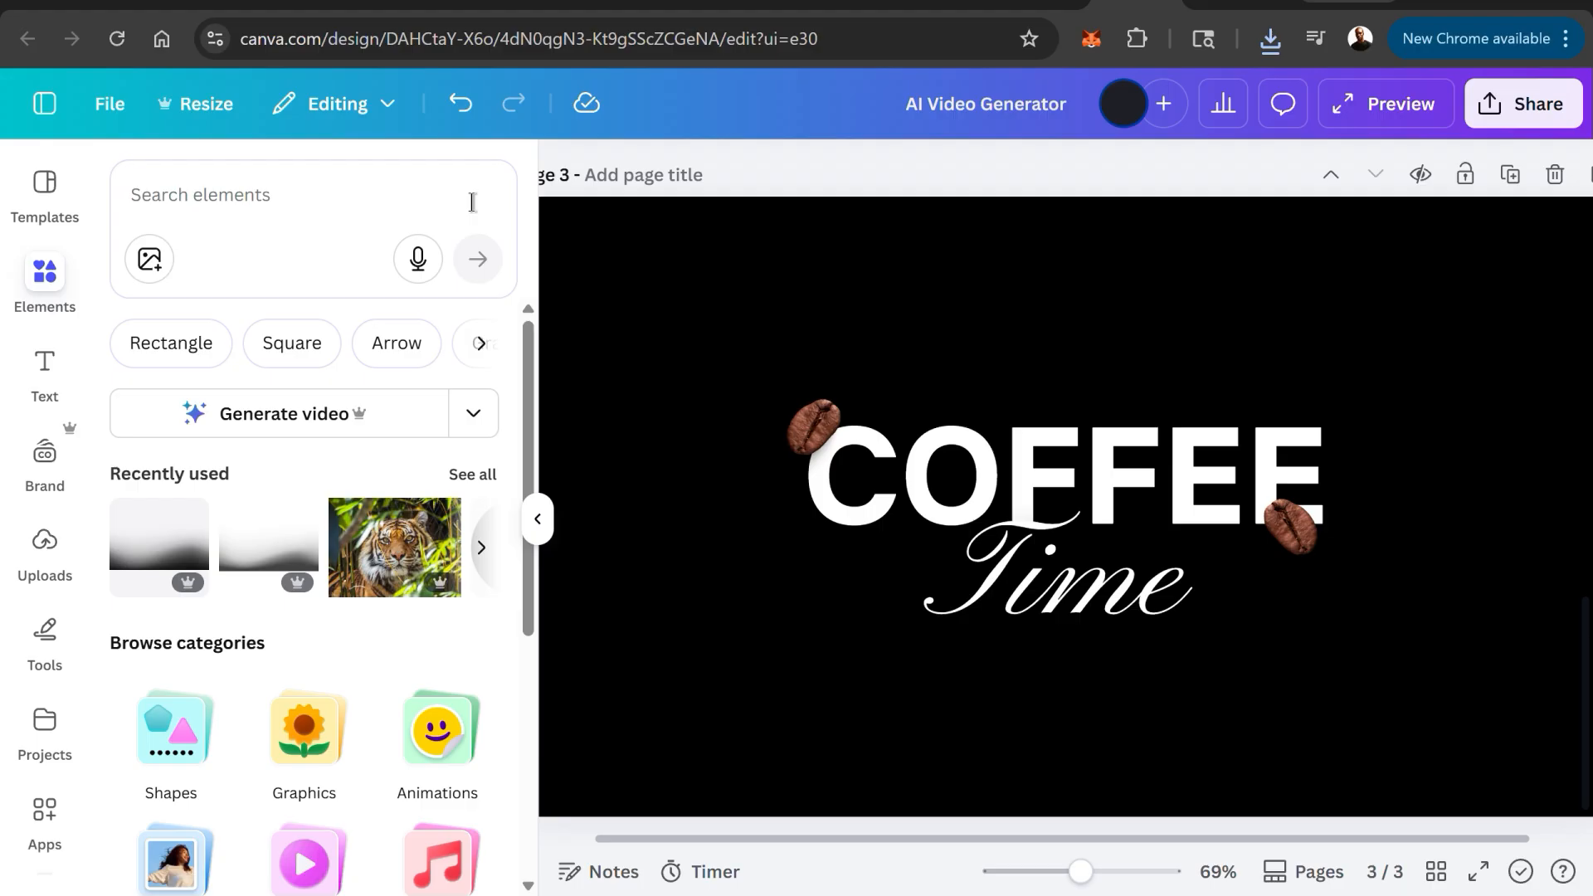
# Step: Generate a video from a cinematic close-up prompt: person sipping by a cozy coffee shop window, steaming ceramic mug, rainy street, warm amber lighting, soft focus background, photorealistic
pyautogui.click(284, 196)
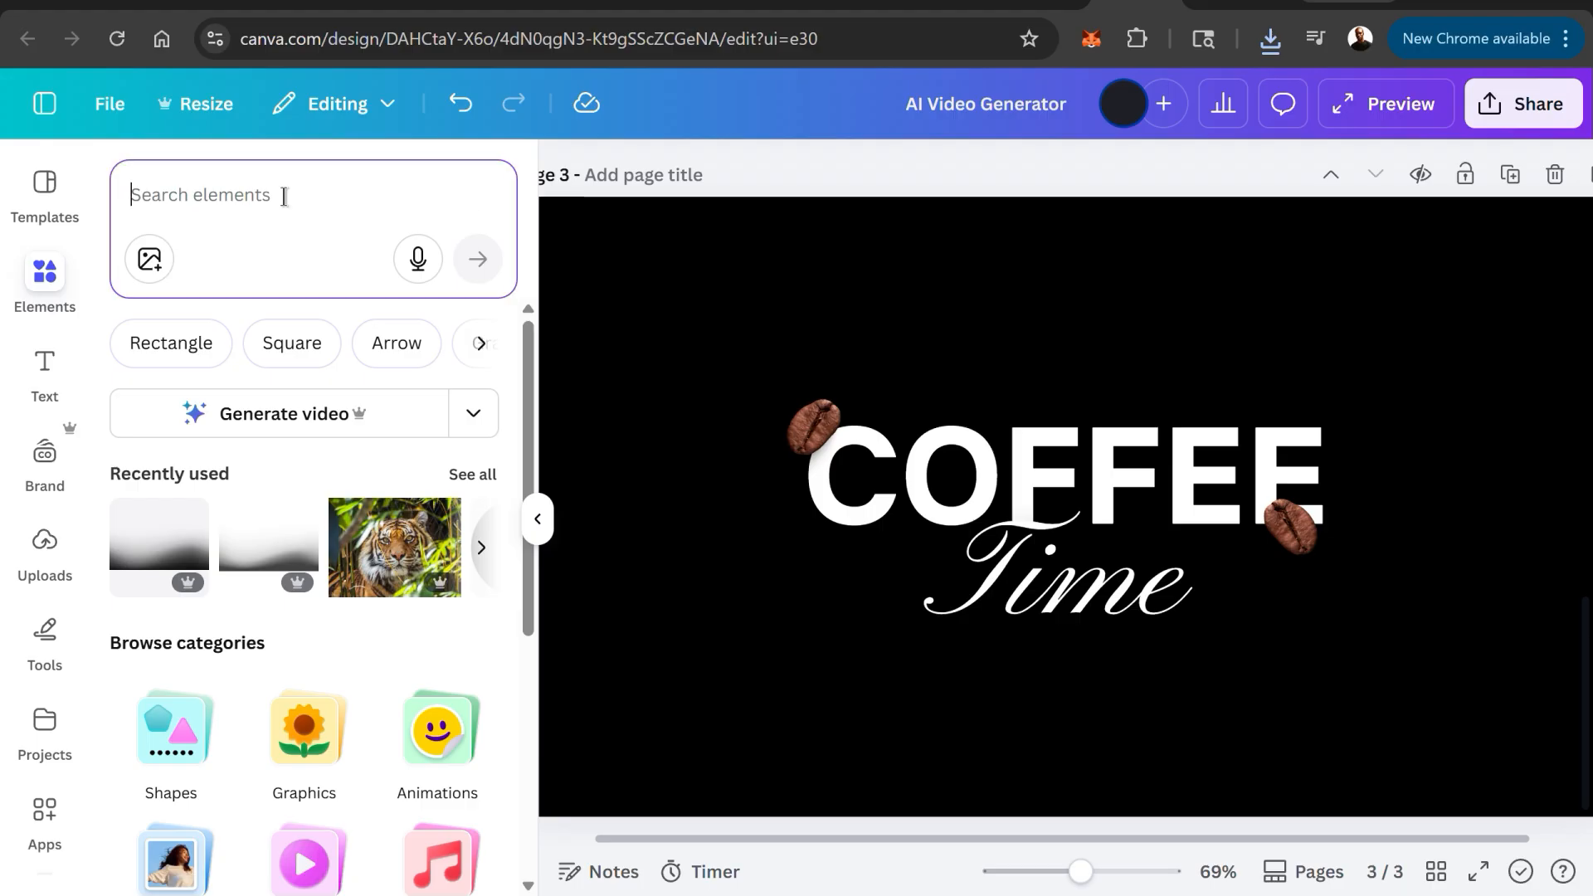
pyautogui.write('A cinematic, clos')
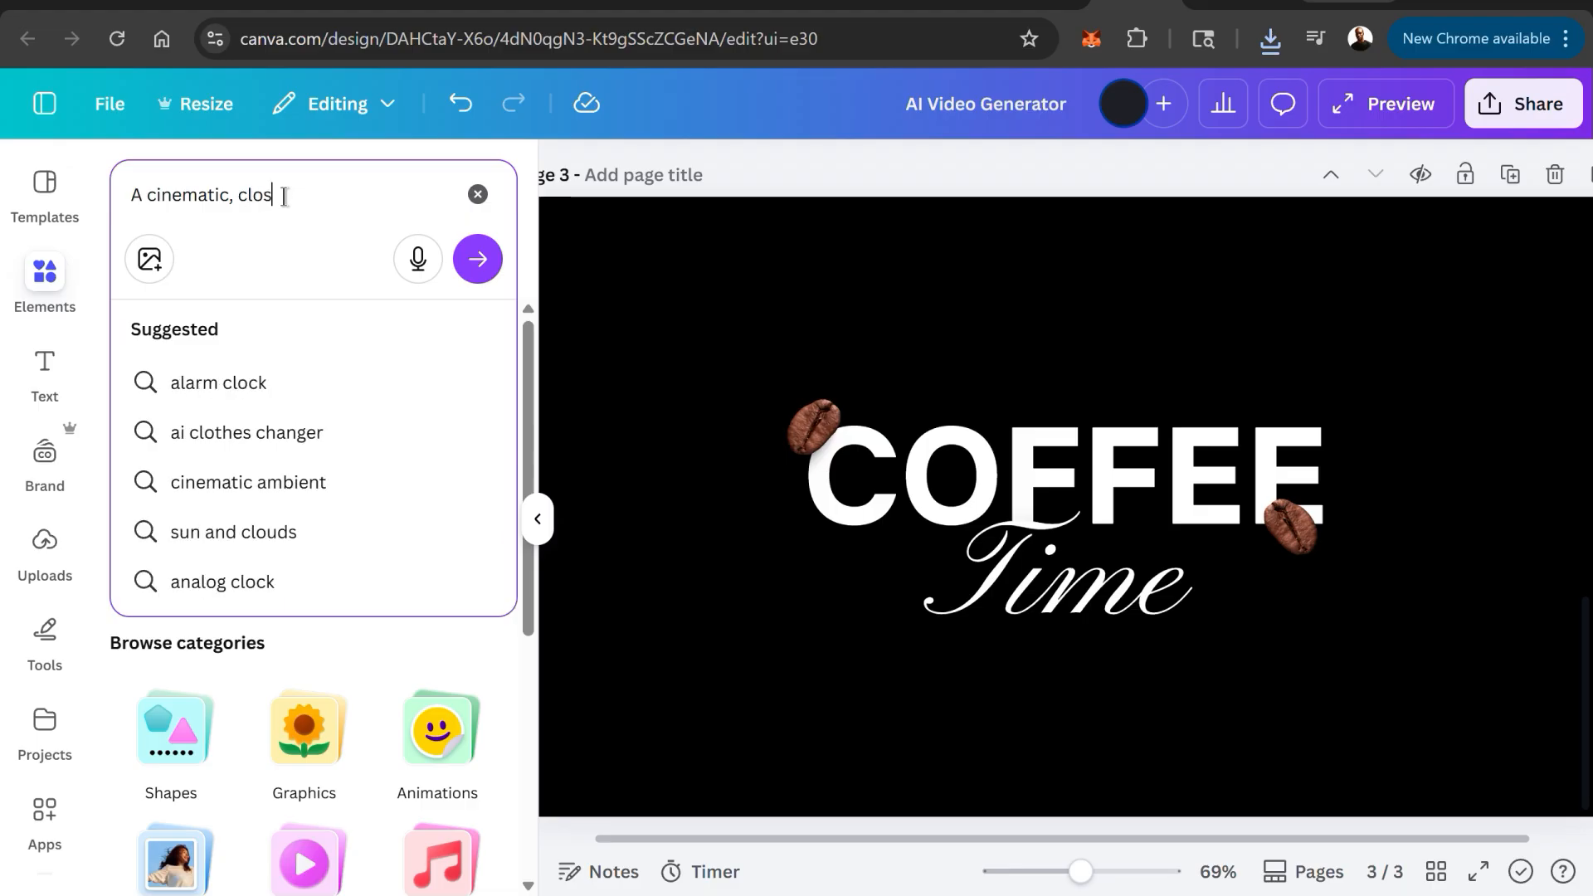
pyautogui.write('e')
pyautogui.hotkey('ctrl', 'v')
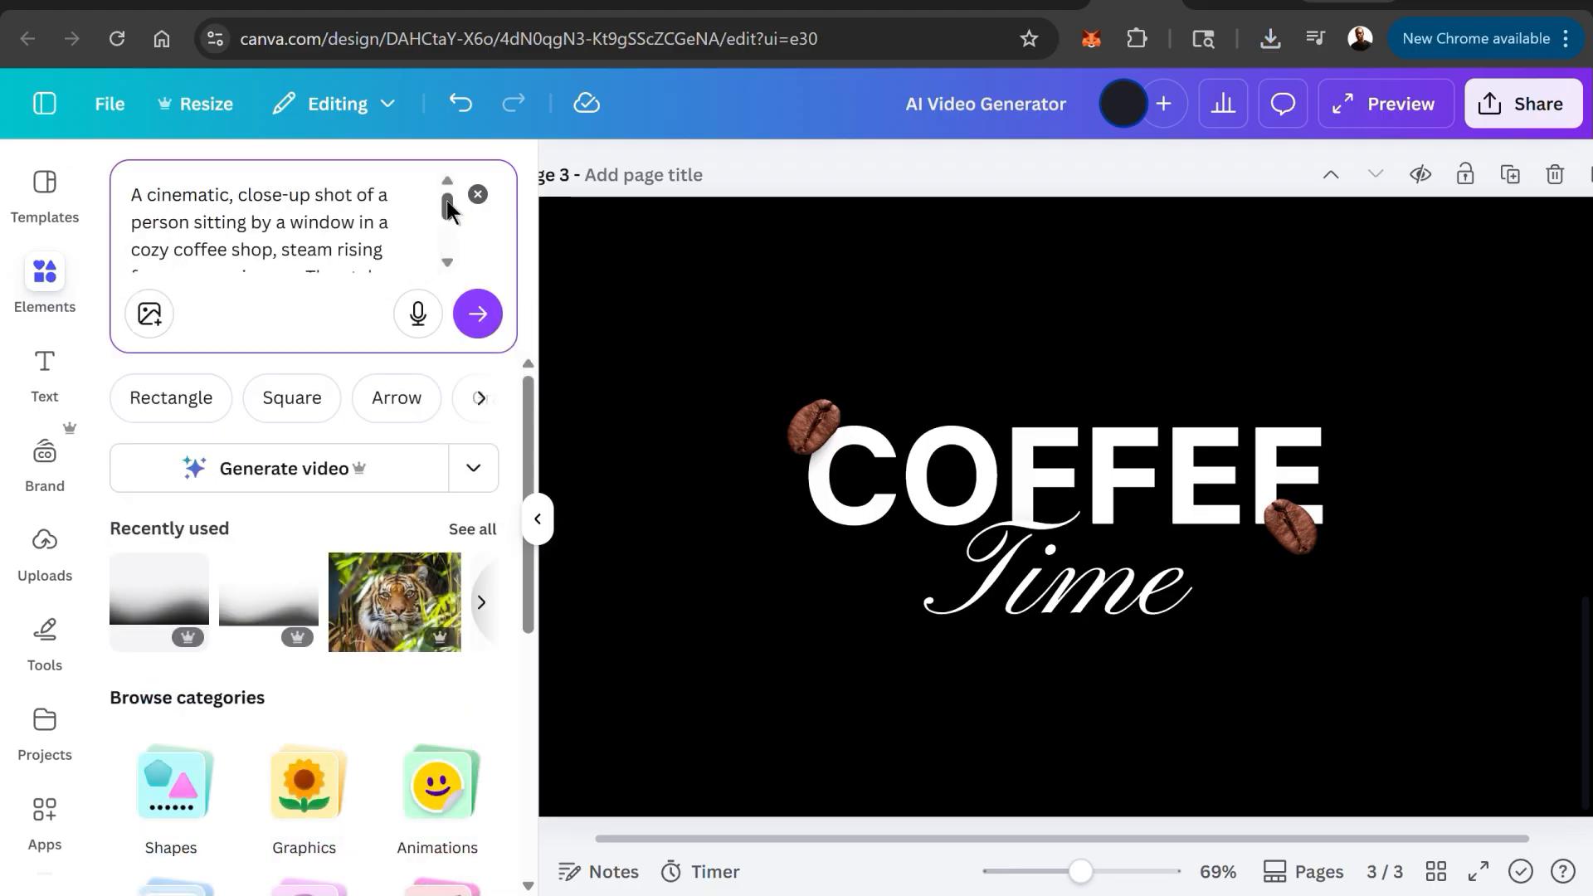
pyautogui.moveTo(447, 201); pyautogui.dragTo(447, 249)
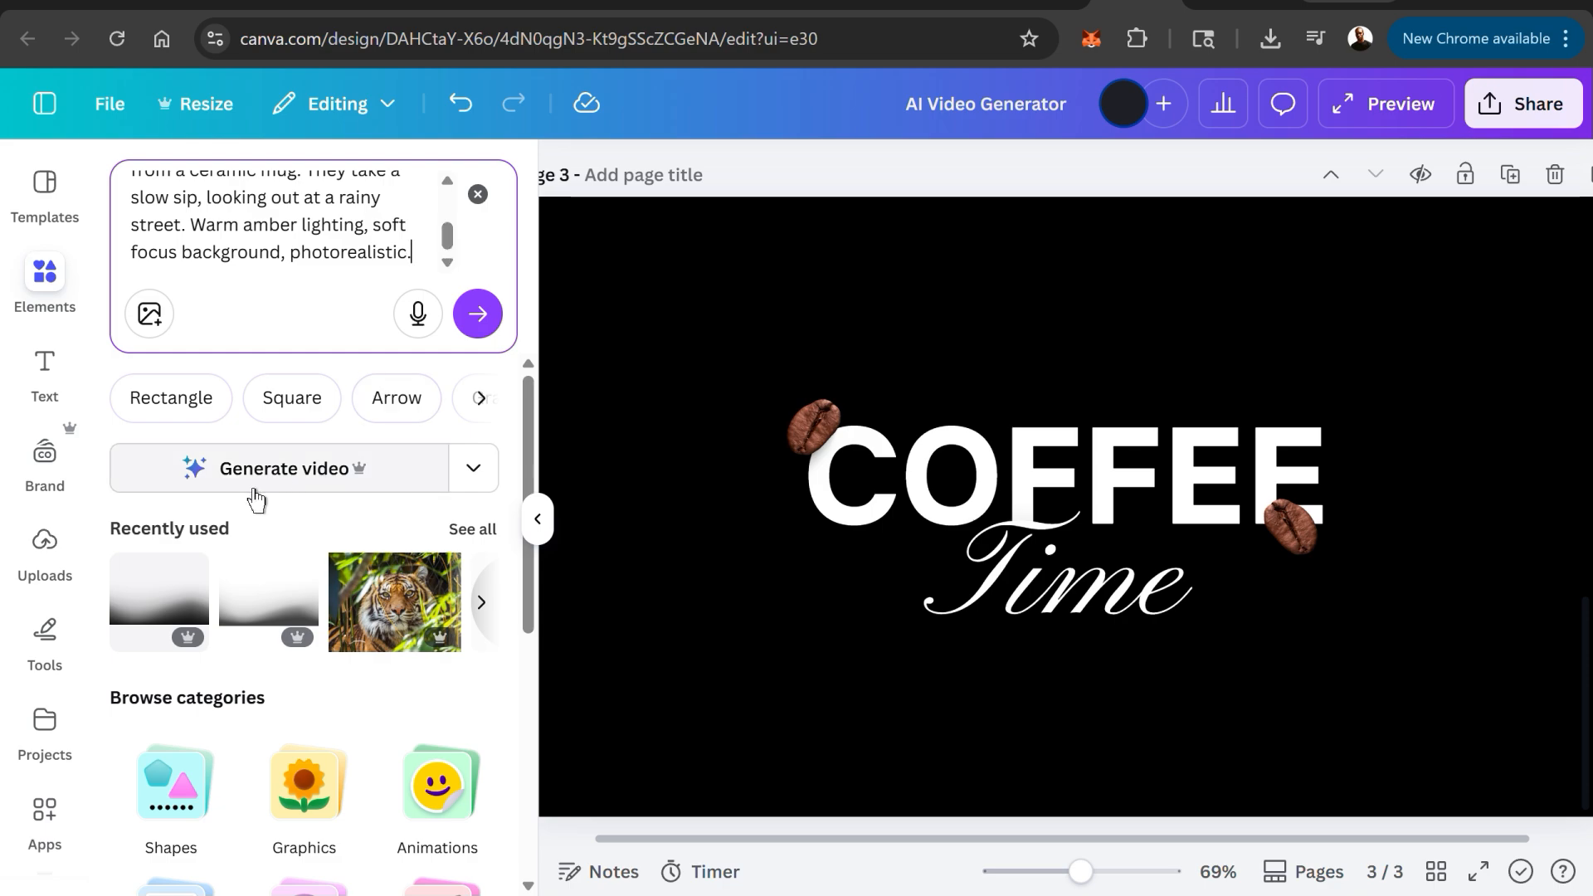
pyautogui.click(292, 493)
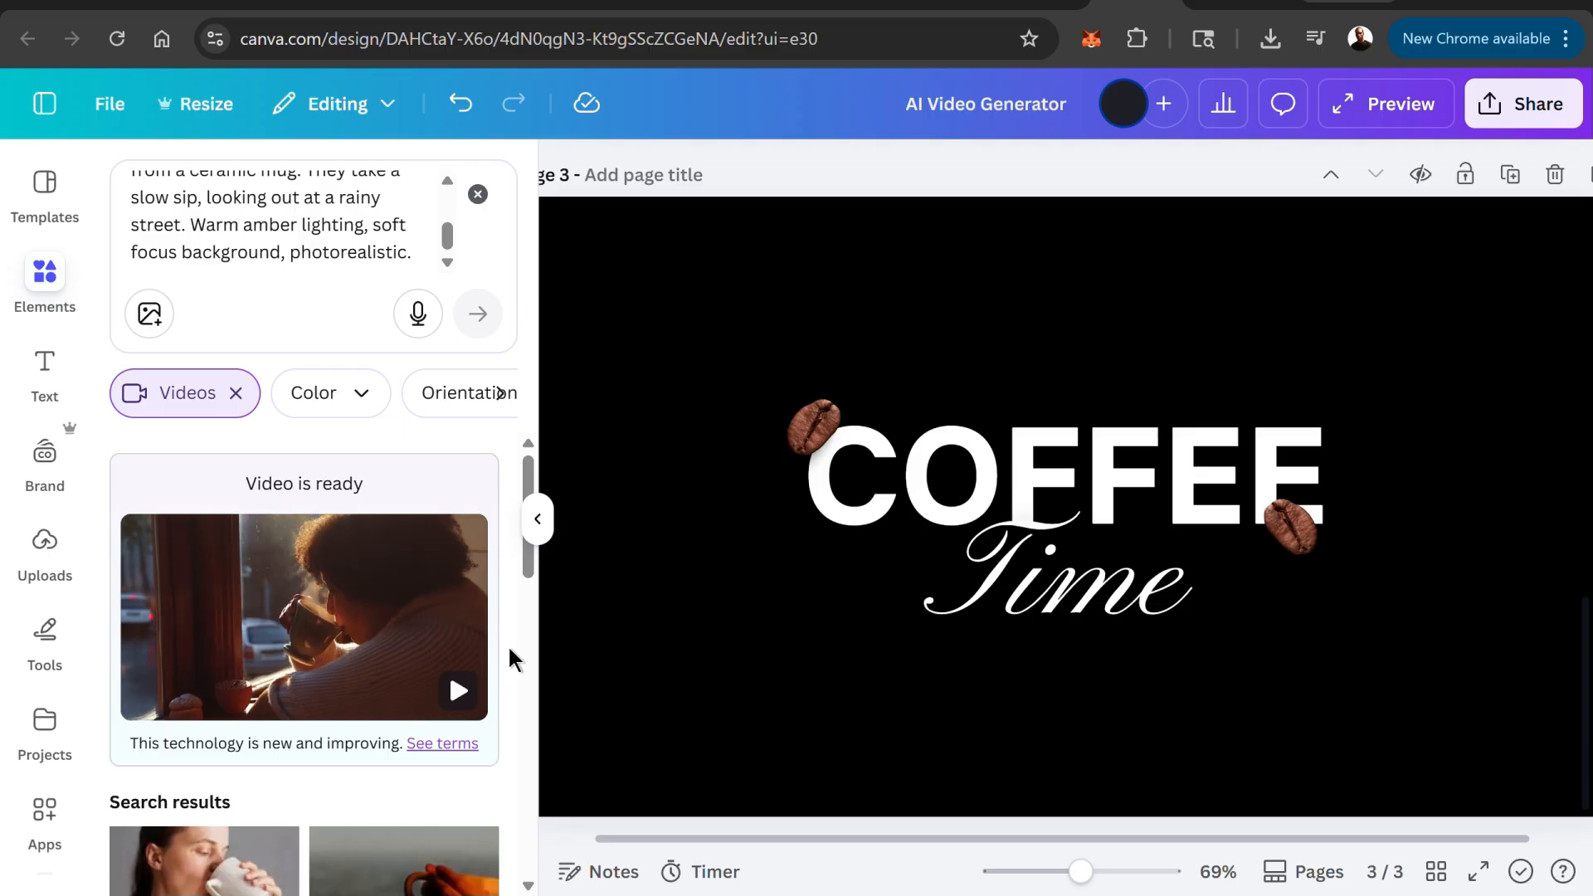
# Step: Add the generated coffee shop video to the Coffee Time page and fit it across the whole page behind the title
pyautogui.click(368, 627)
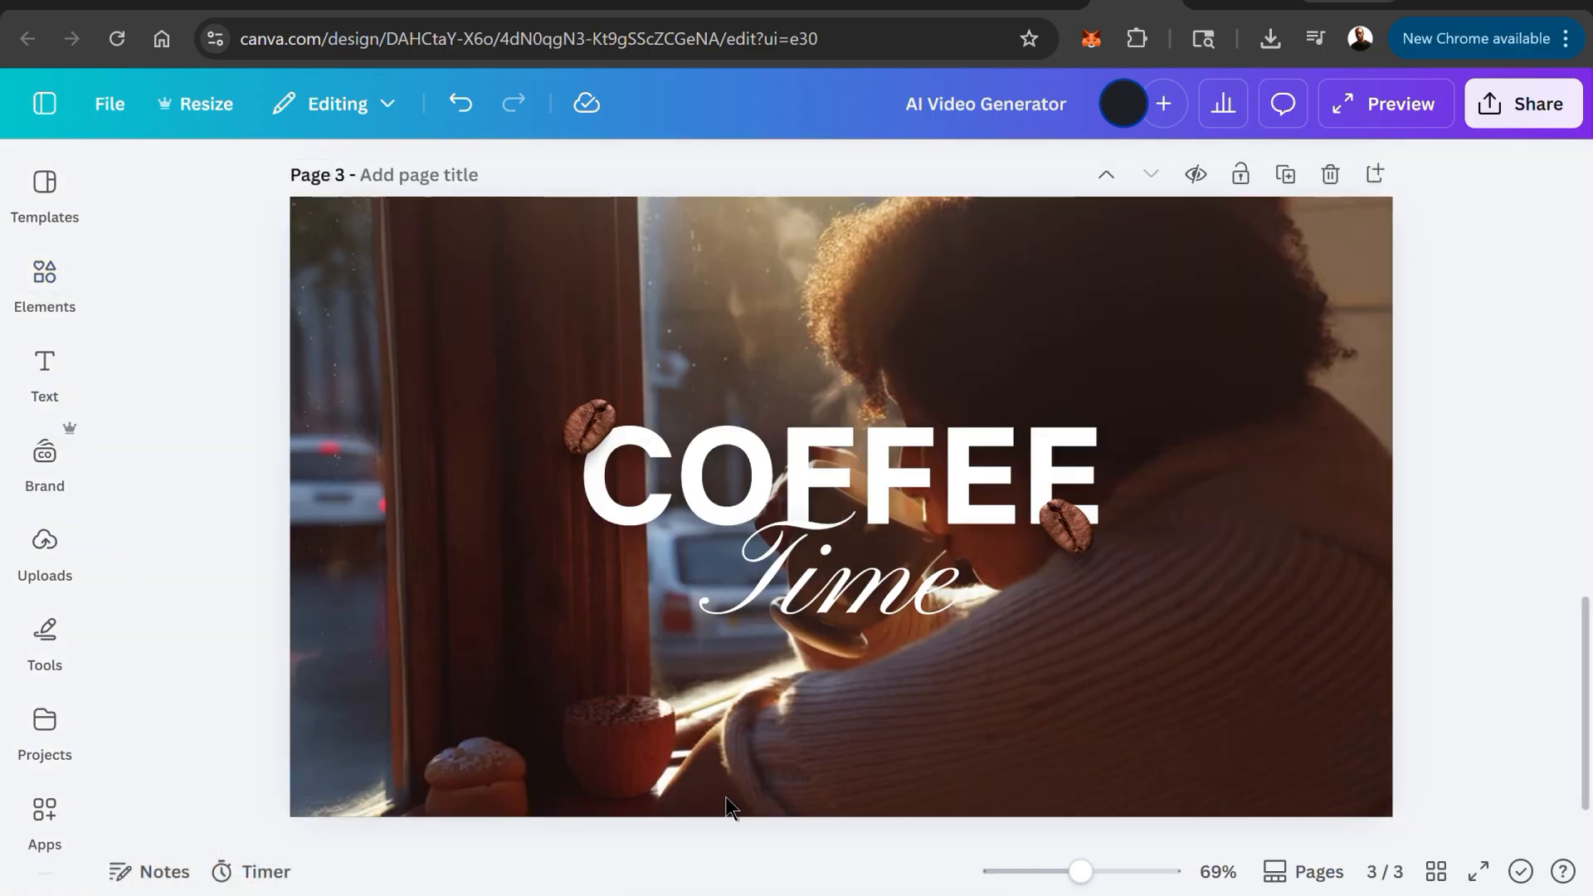
pyautogui.moveTo(520, 353); pyautogui.dragTo(1068, 597)
pyautogui.moveTo(996, 506); pyautogui.dragTo(764, 660)
pyautogui.moveTo(912, 543); pyautogui.dragTo(771, 616)
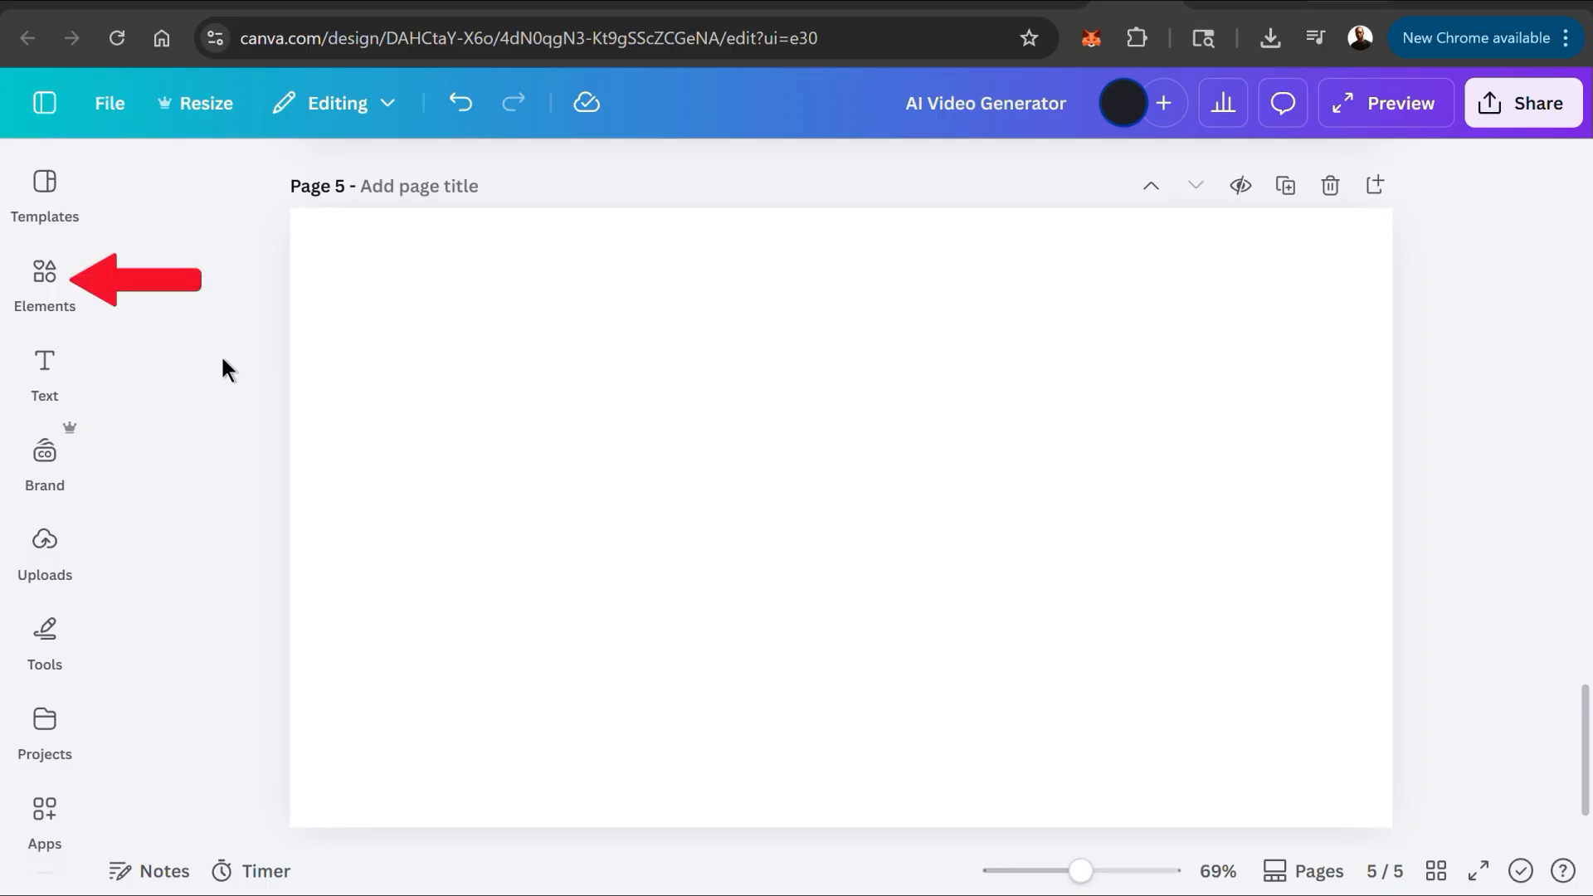
# Step: Attach the watch image from the graphics folder as a reference for the prompt in Elements
pyautogui.click(42, 281)
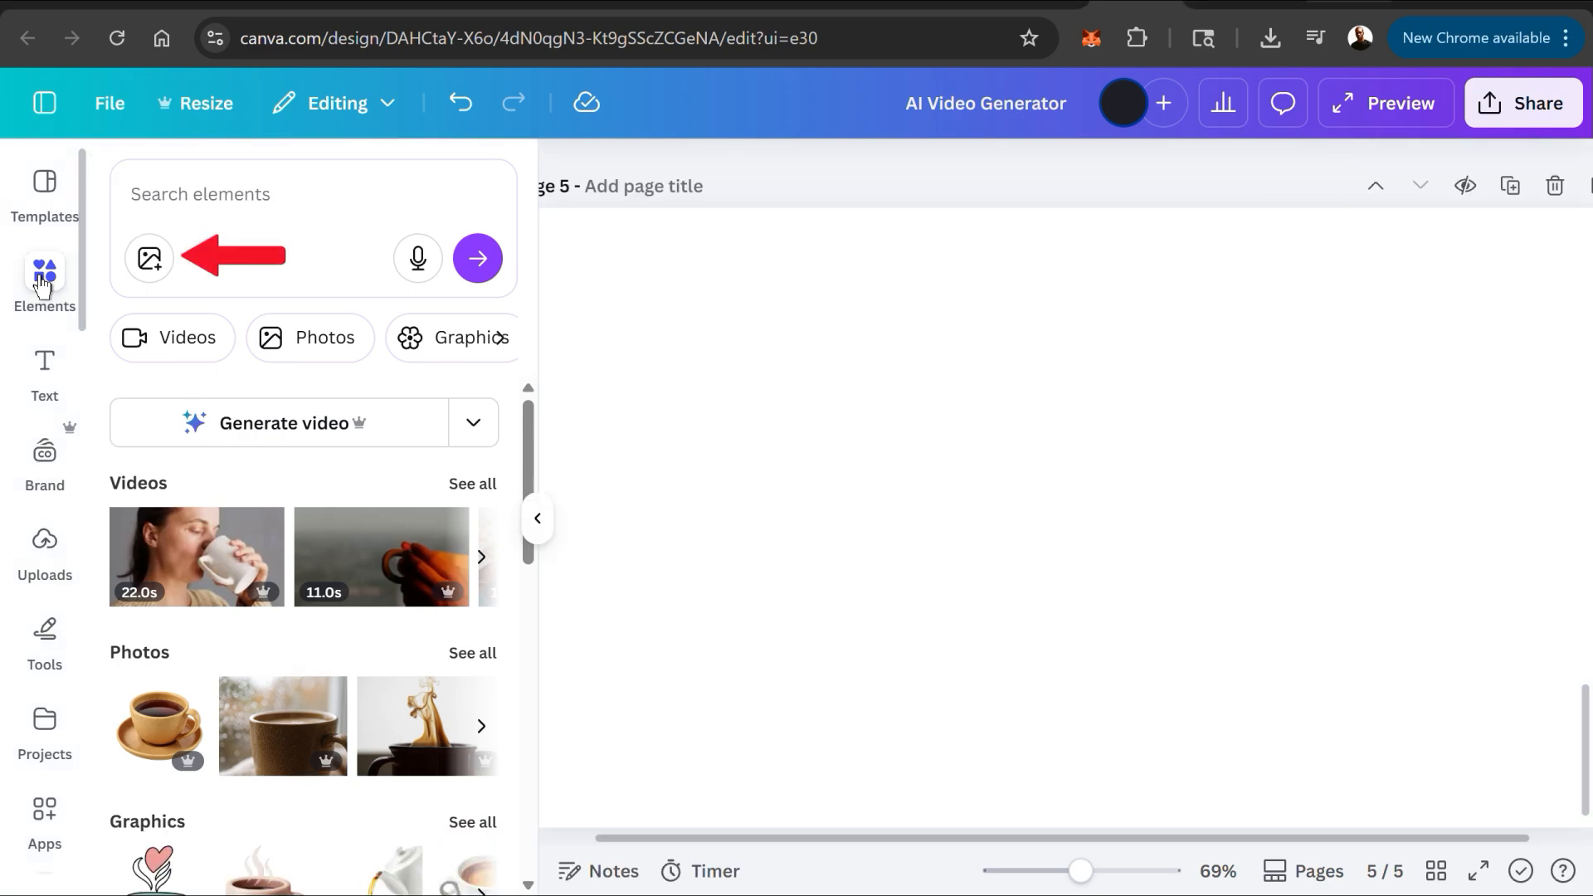
pyautogui.click(142, 277)
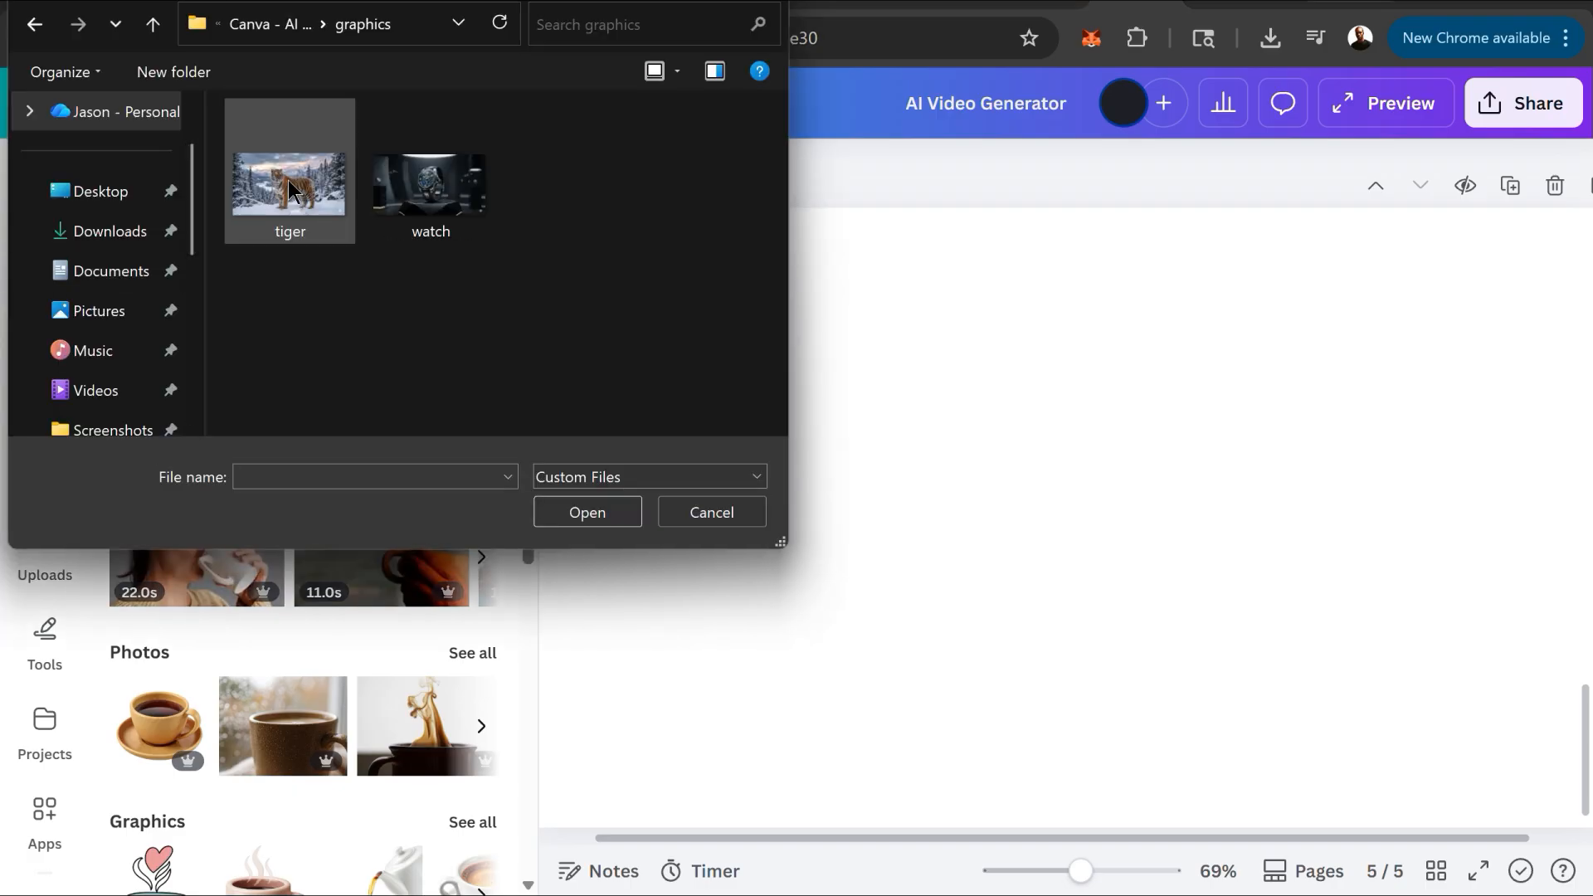
pyautogui.doubleClick(427, 195)
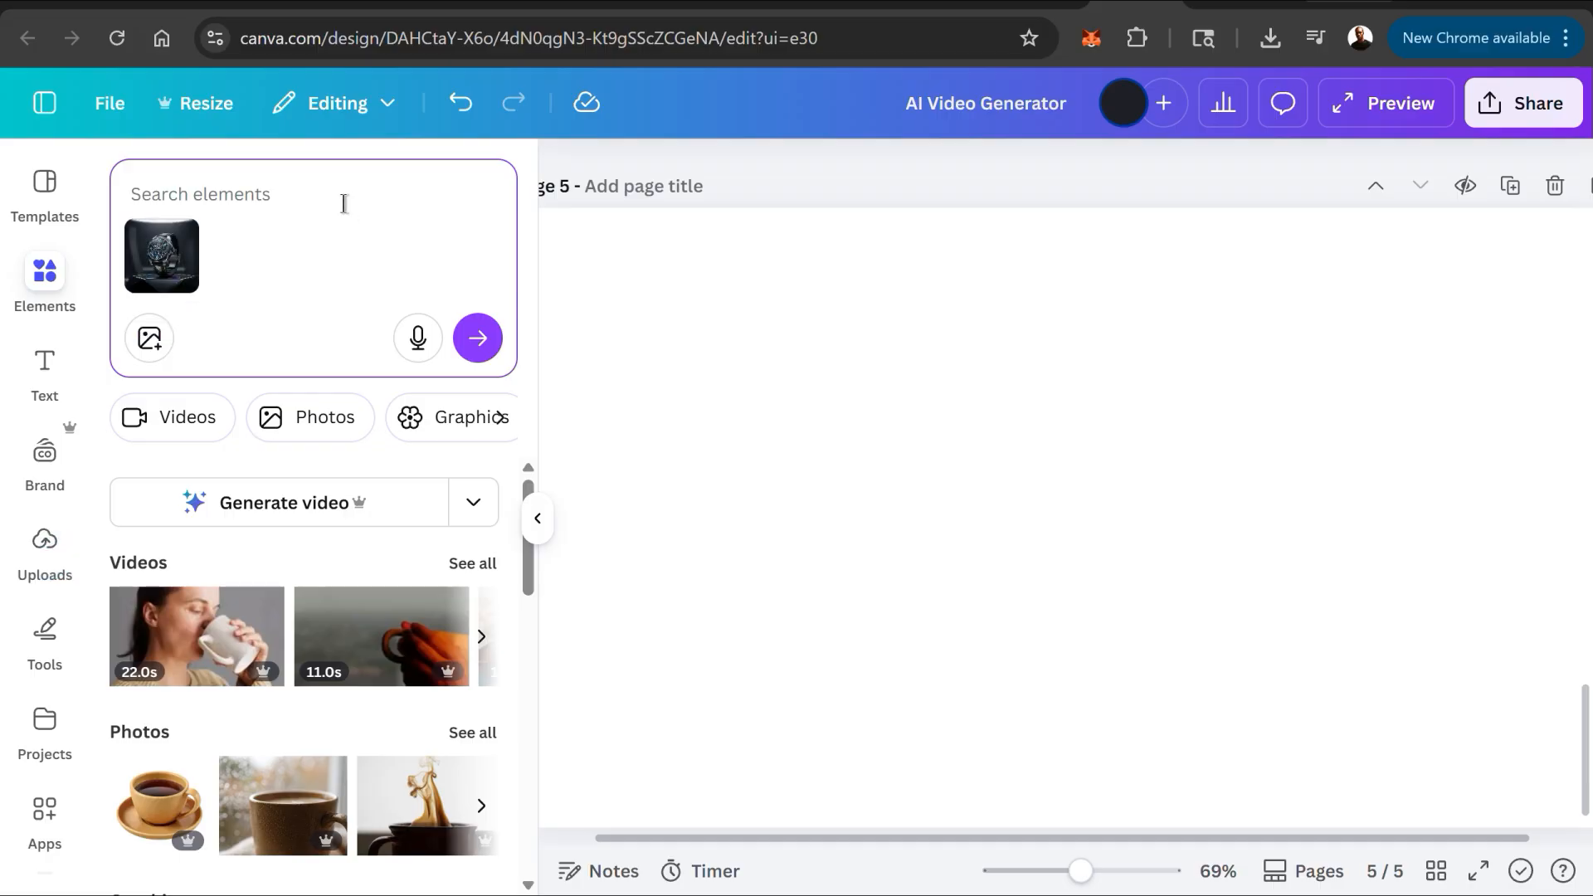
# Step: Generate a video from a cinematic product ad prompt: futuristic watch, opening macro close-up, studio lighting, slight rhythmic movement of internal gears, professional commercial grade
pyautogui.write('A cinematic ')
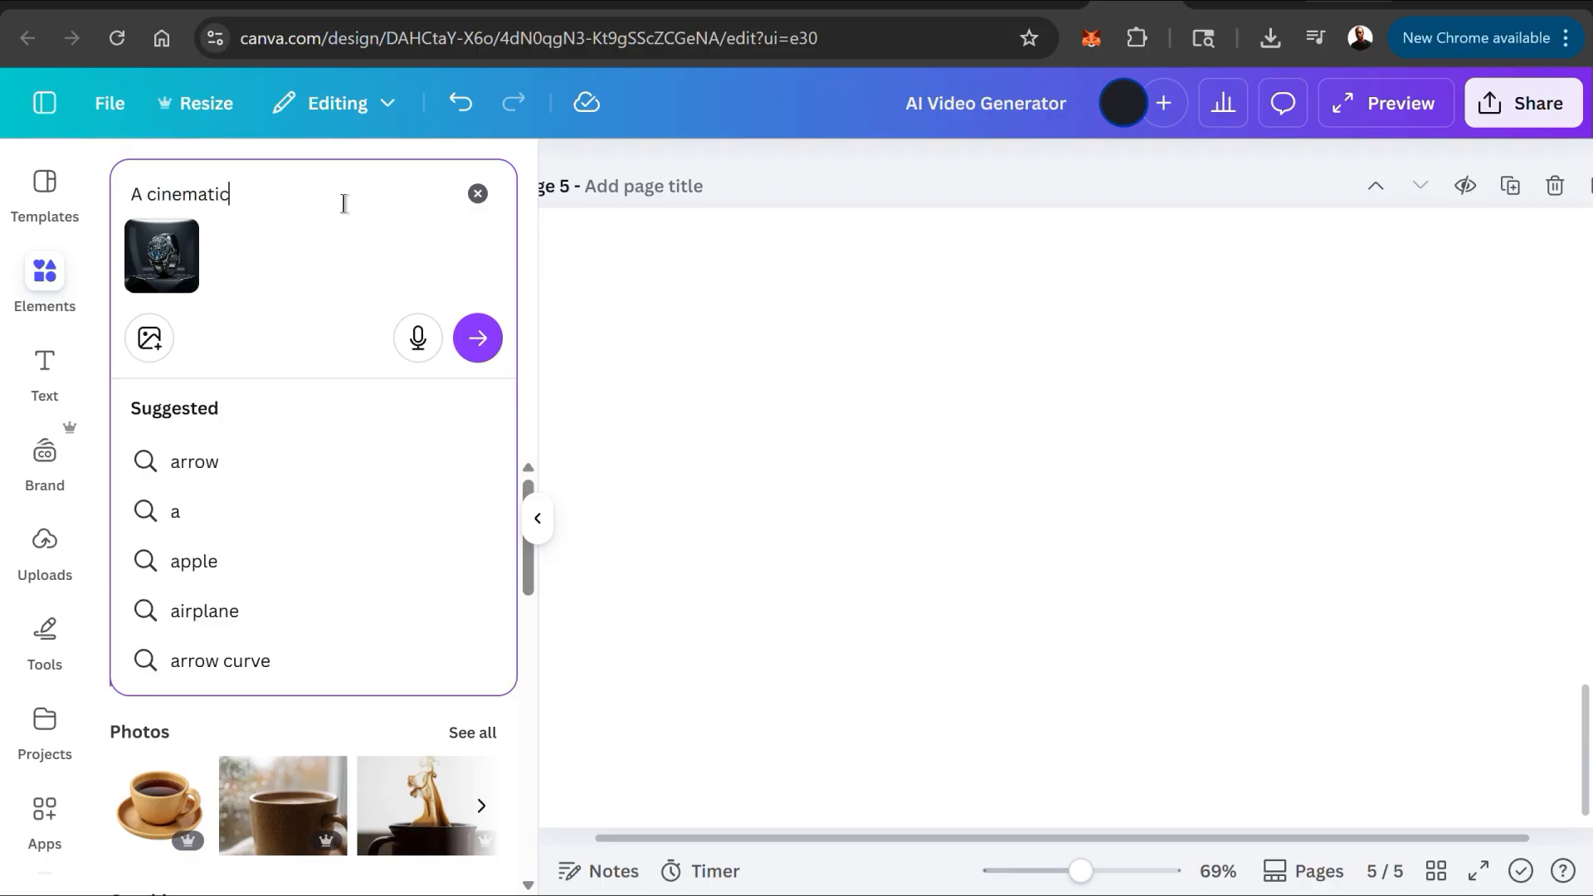
pyautogui.write('product ad')
pyautogui.hotkey('ctrl', 'v')
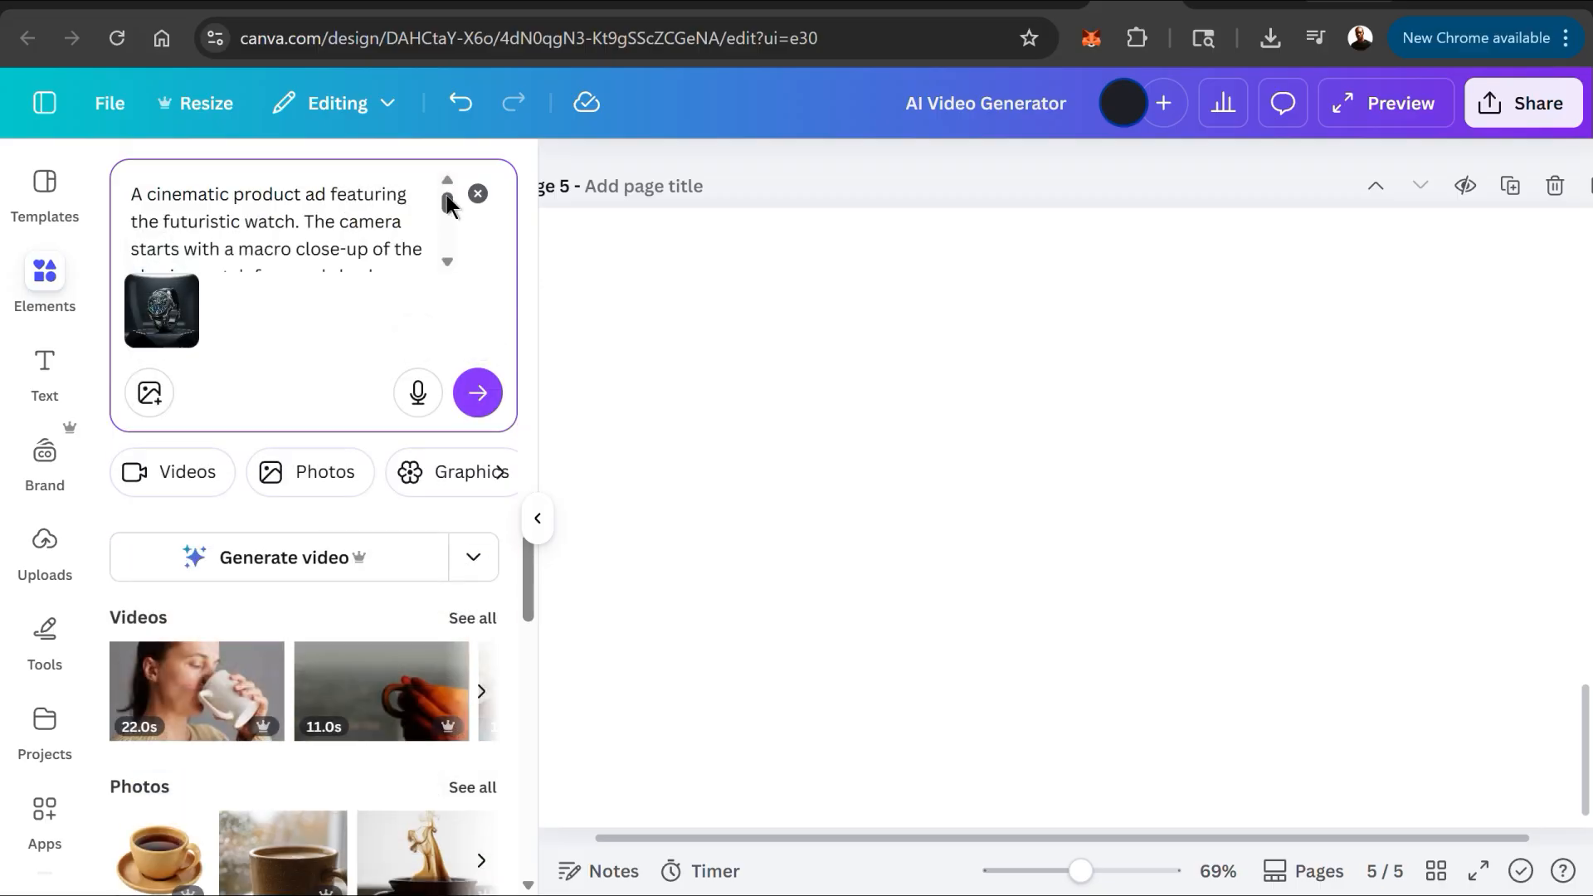
pyautogui.moveTo(451, 203); pyautogui.dragTo(460, 237)
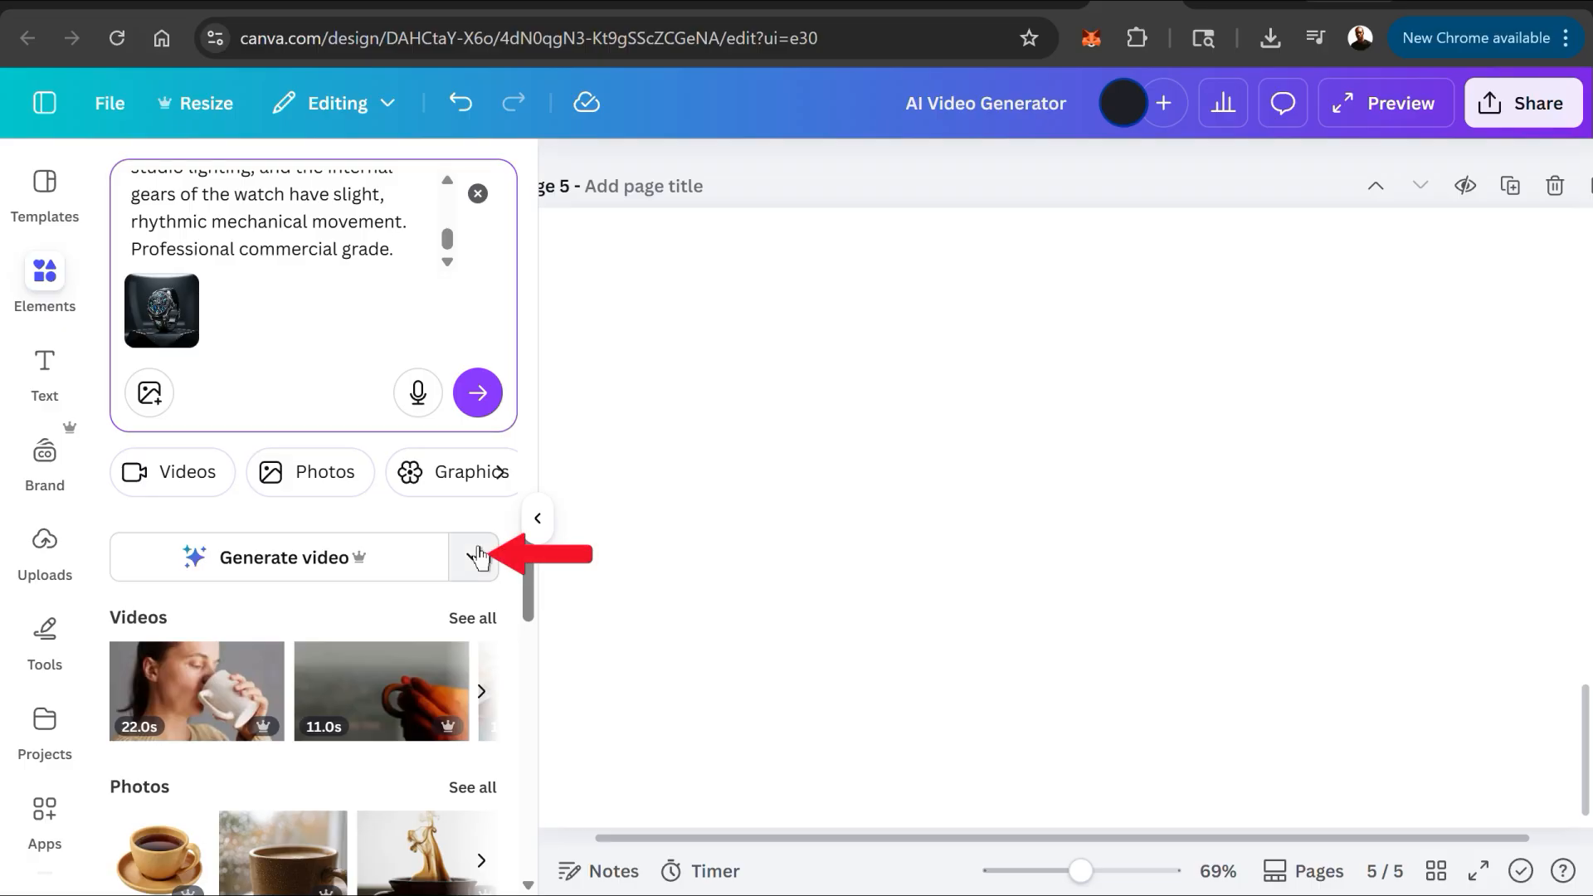
pyautogui.click(475, 557)
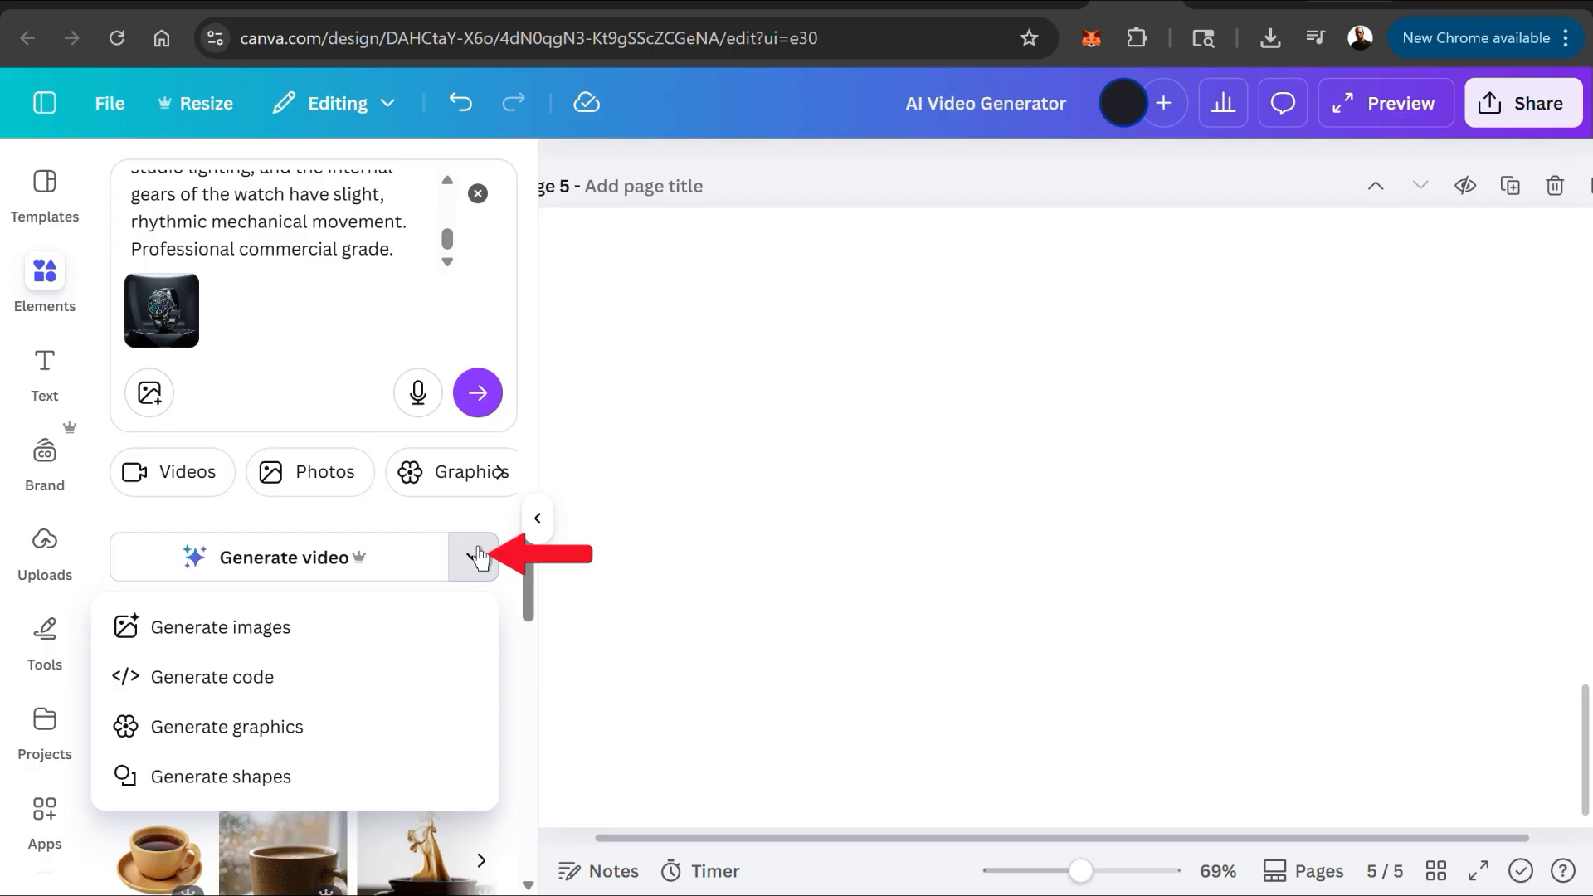
pyautogui.click(480, 557)
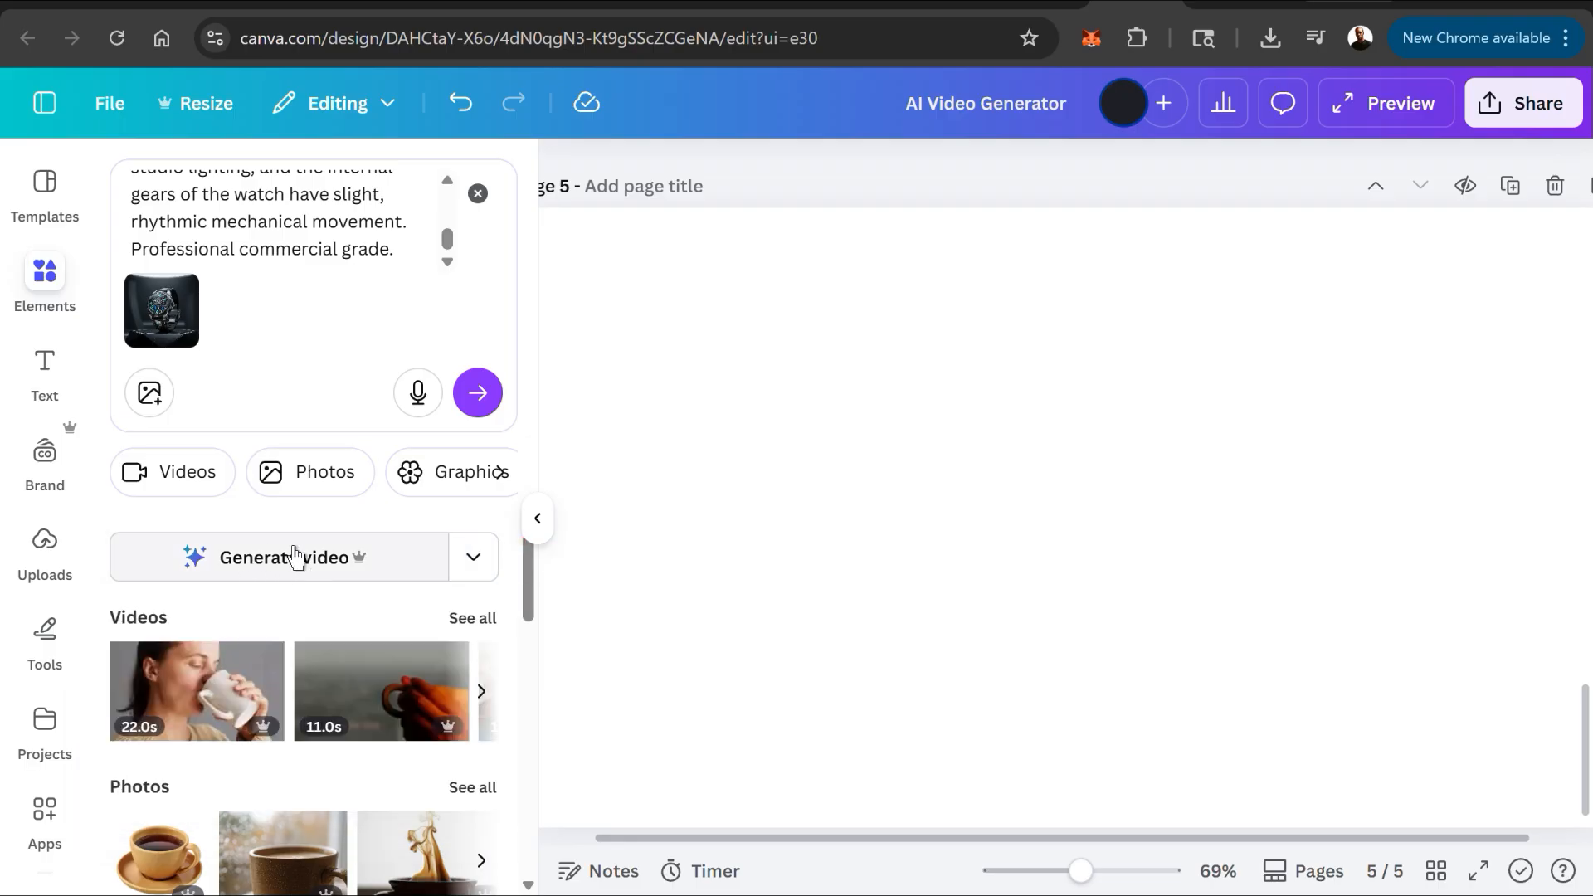
pyautogui.click(297, 573)
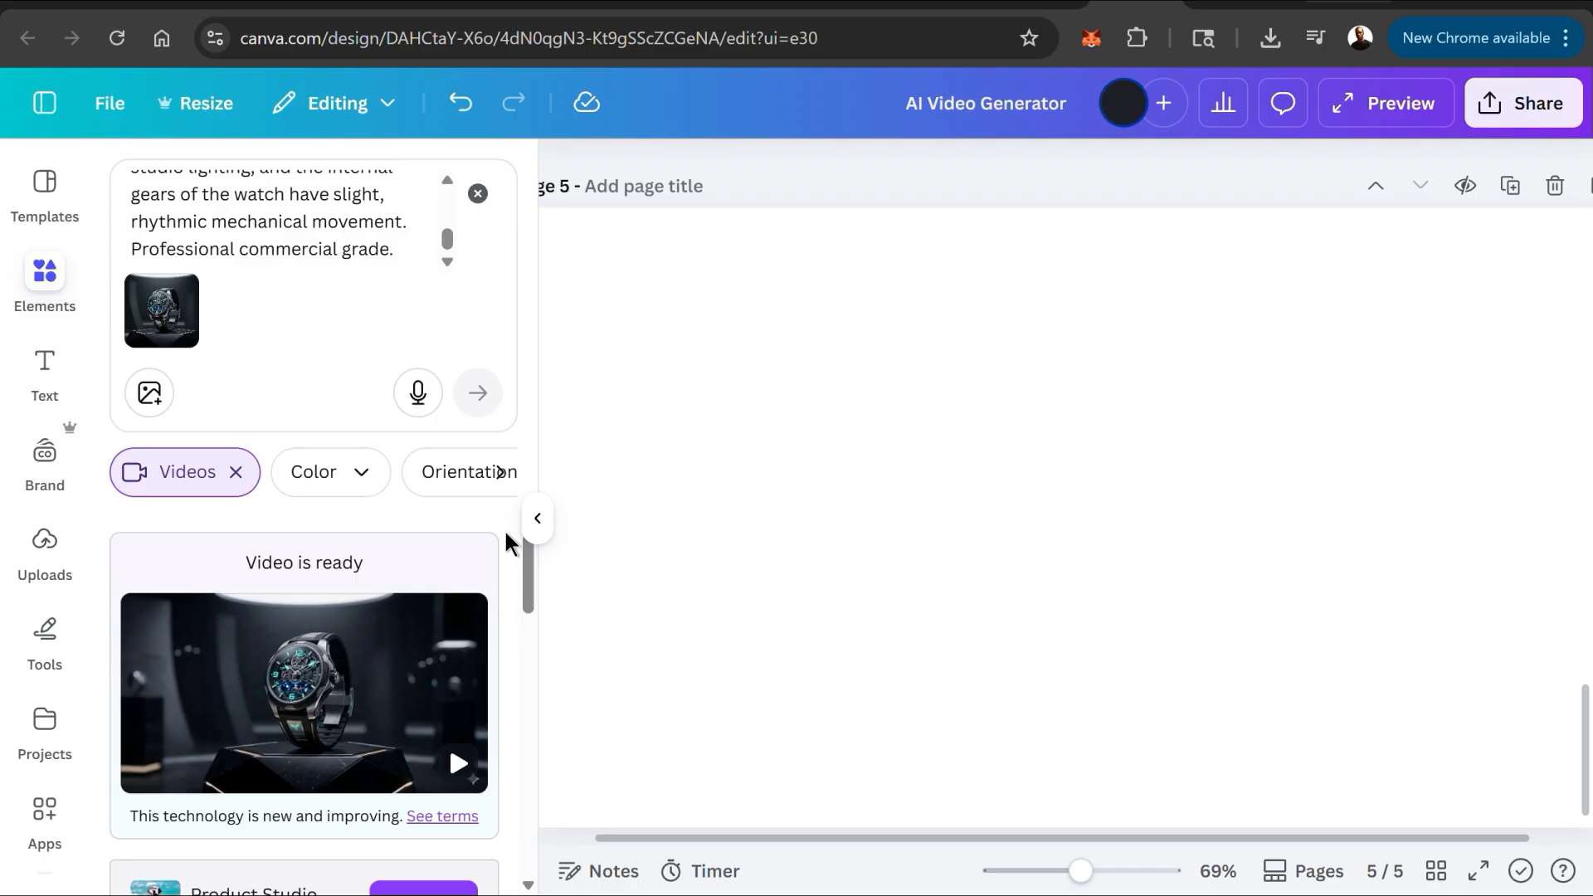
# Step: Add the generated watch video to page 5 and place the text "Buy Now" over the video's dark upper-left area
pyautogui.moveTo(378, 661)
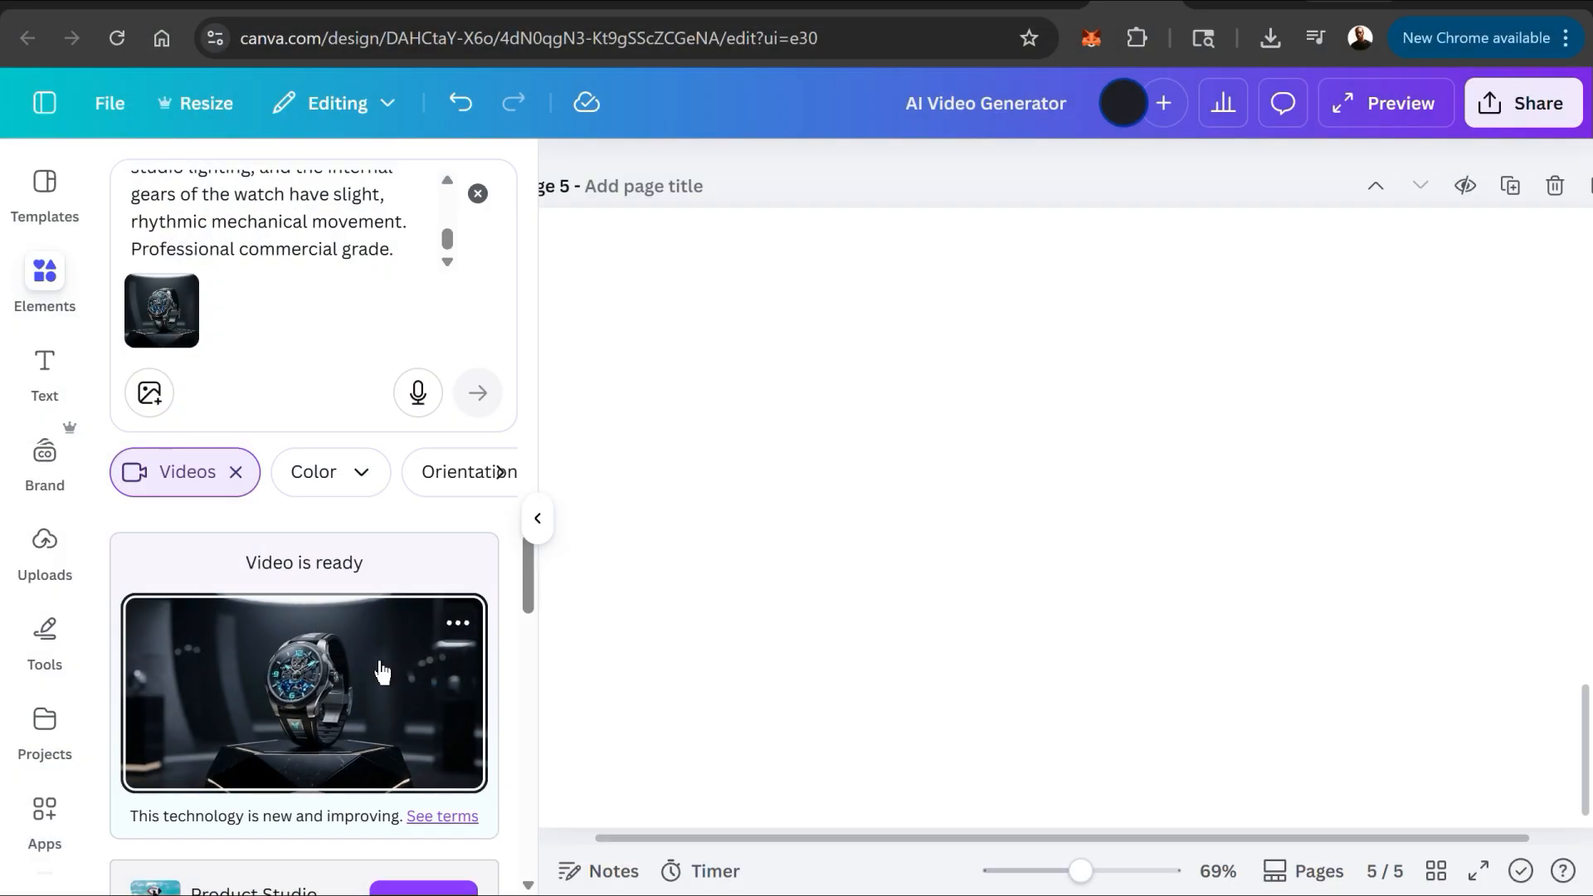
pyautogui.click(382, 672)
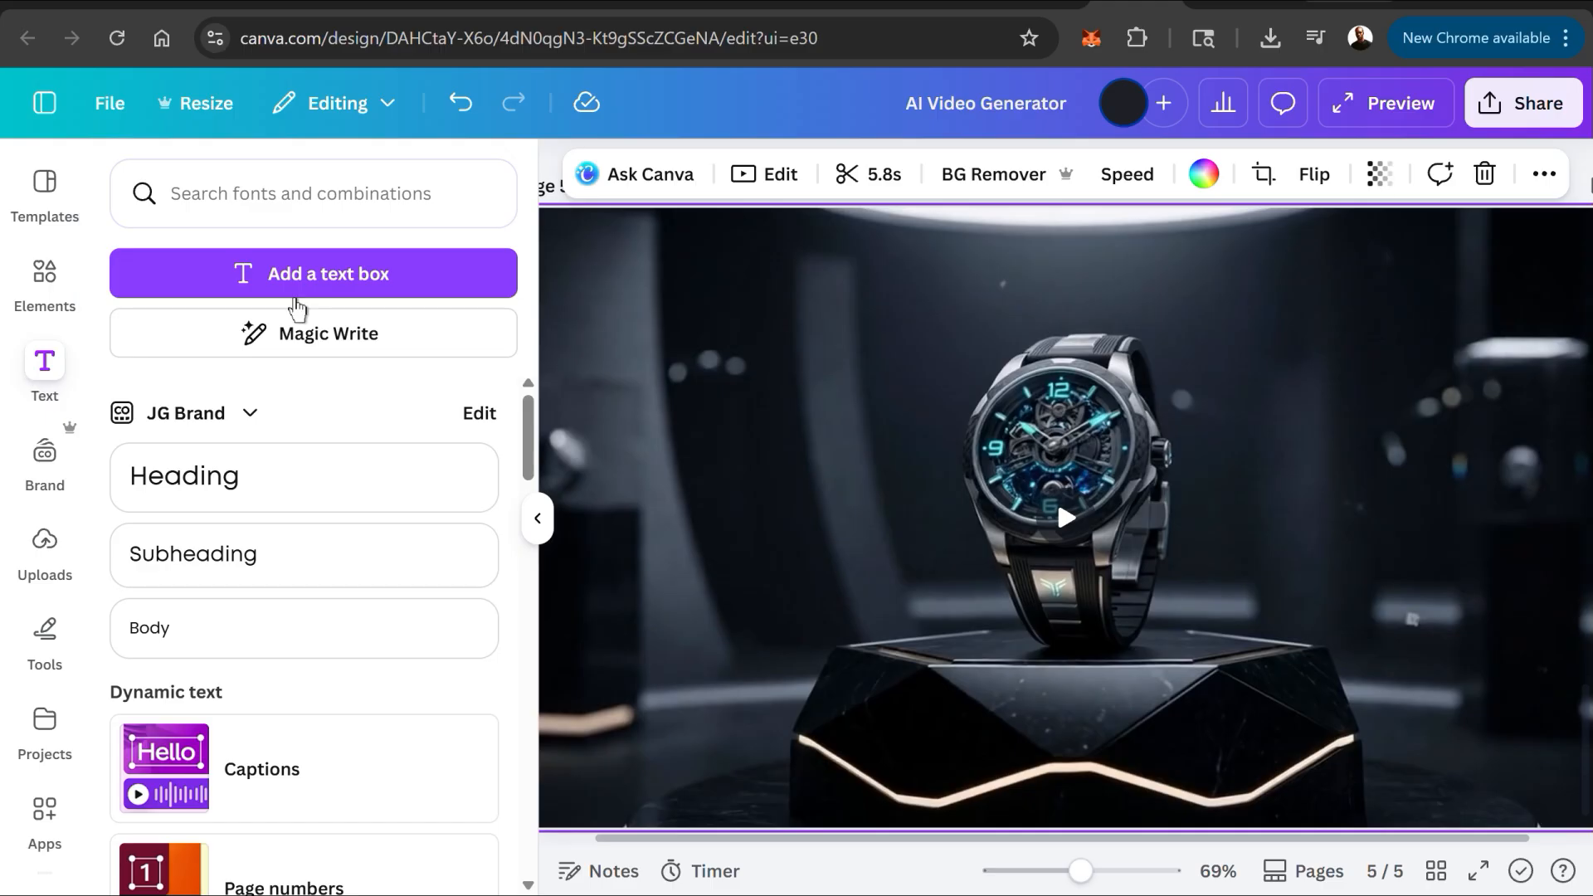
pyautogui.click(331, 512)
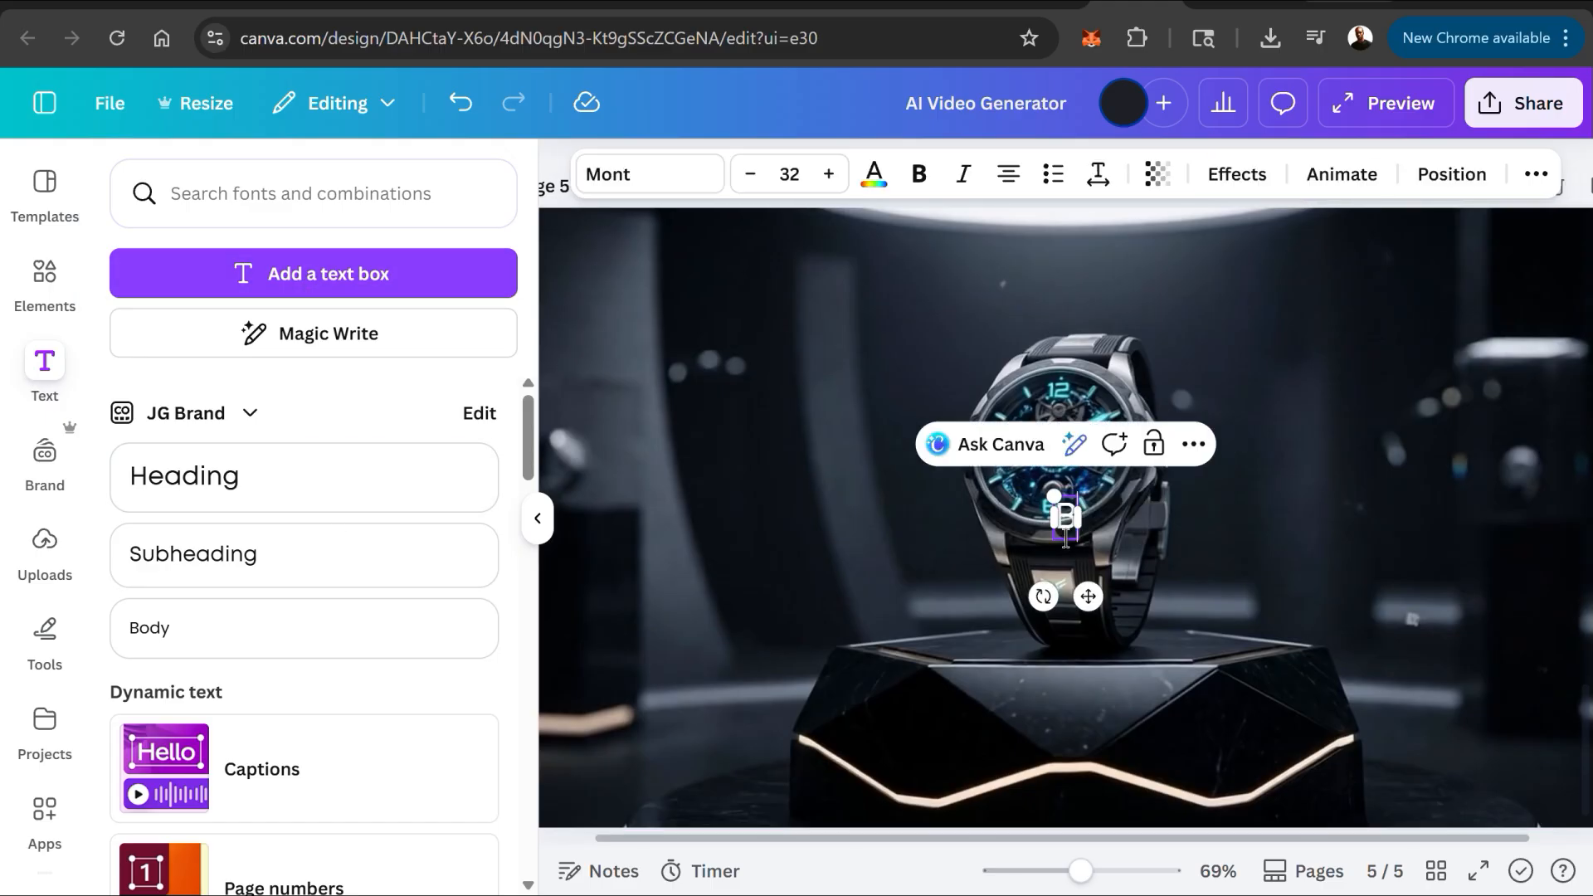
pyautogui.write('Buy Now')
pyautogui.moveTo(1083, 502); pyautogui.dragTo(765, 282)
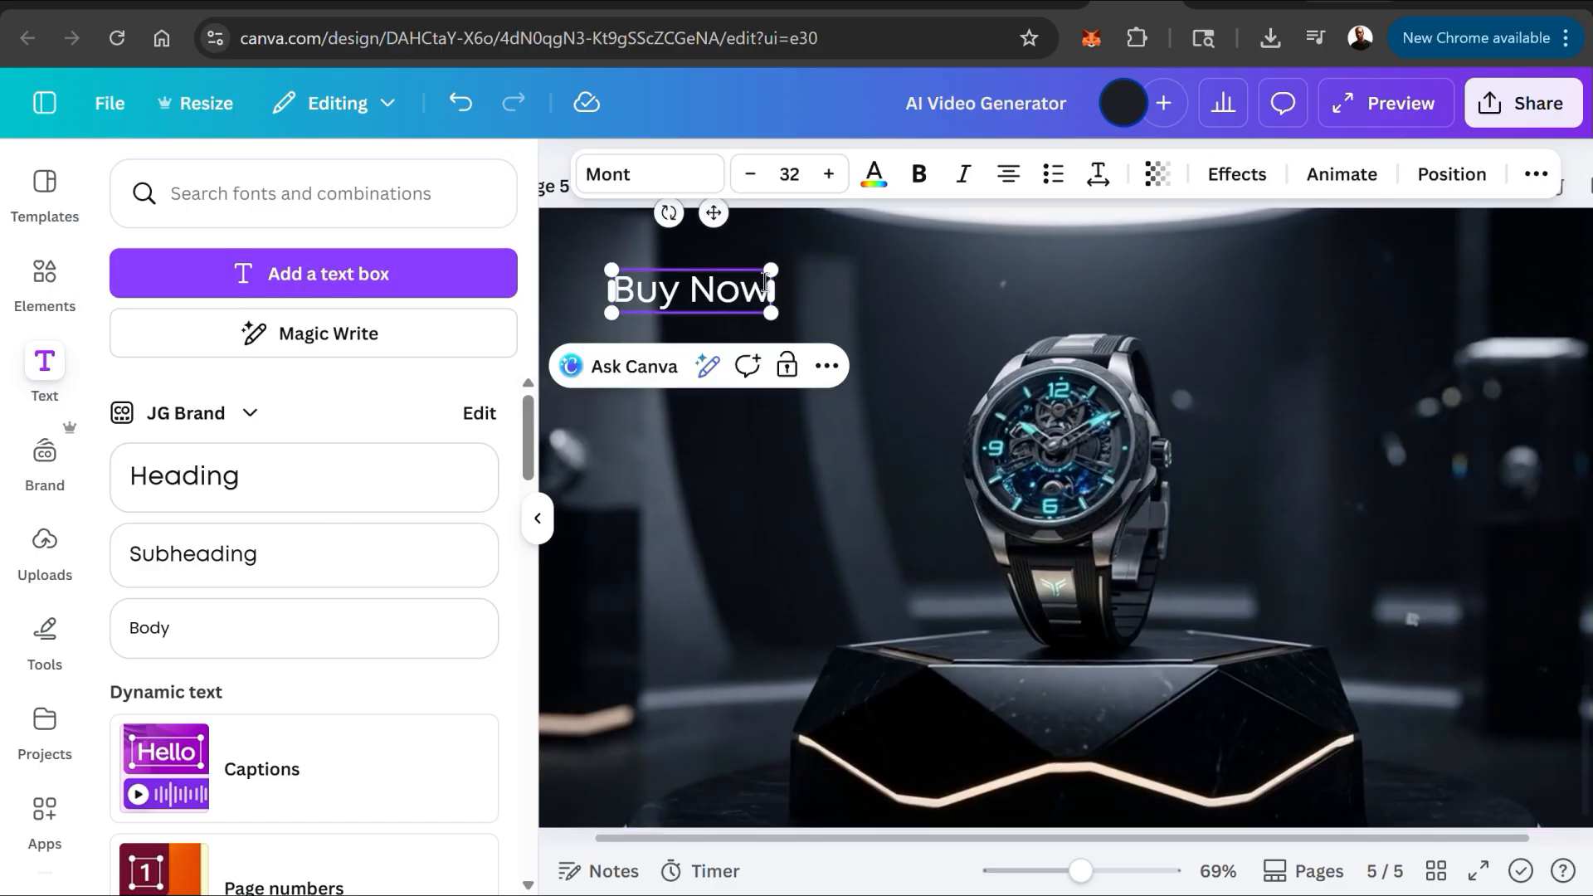
pyautogui.click(538, 517)
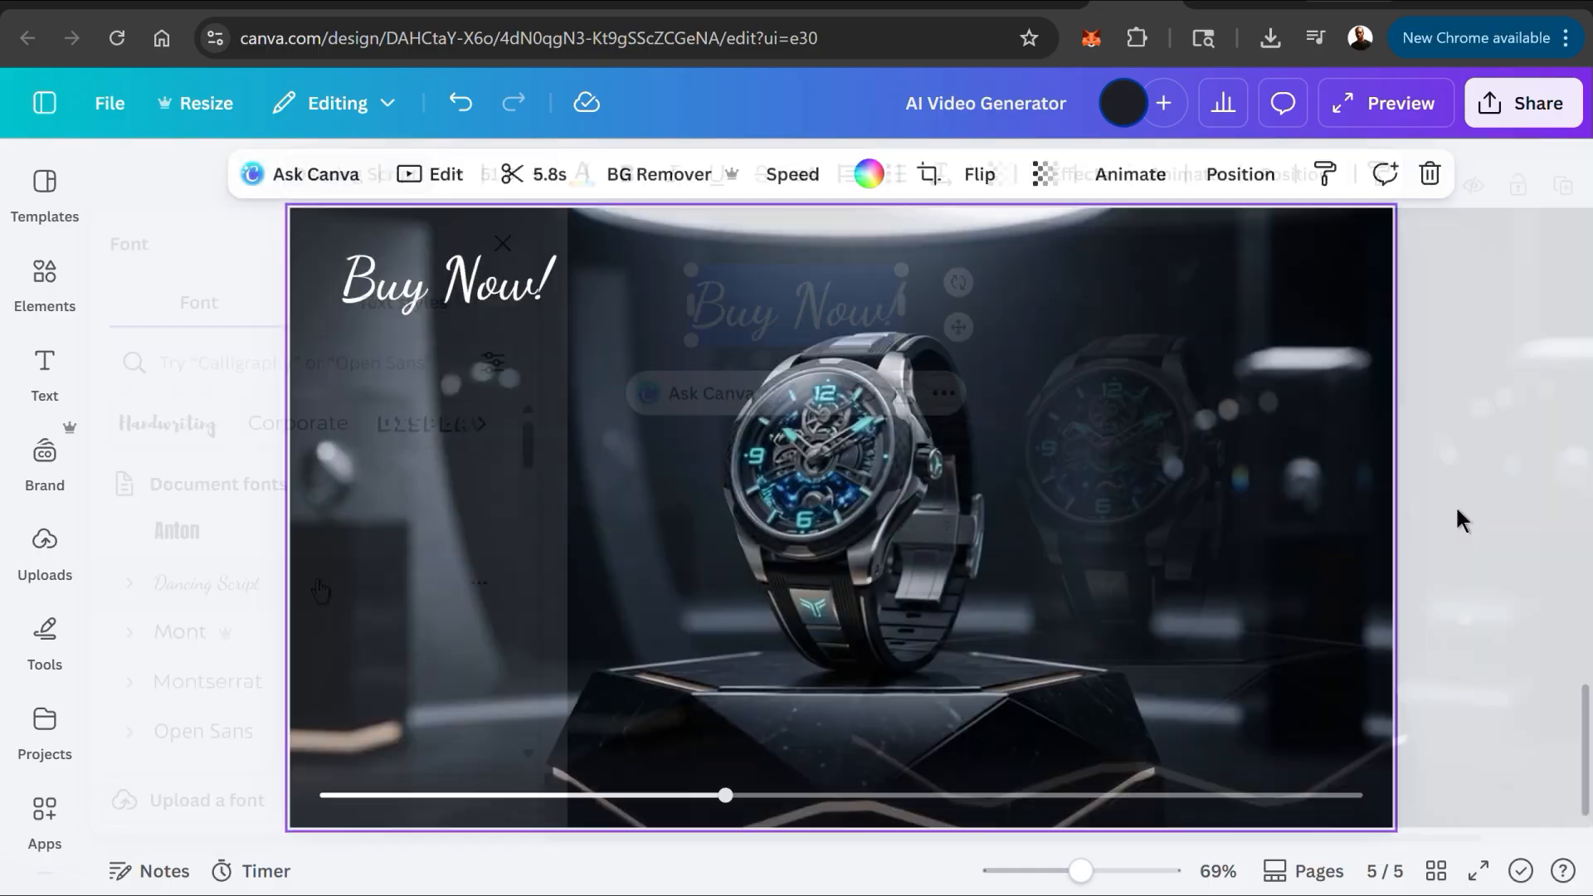